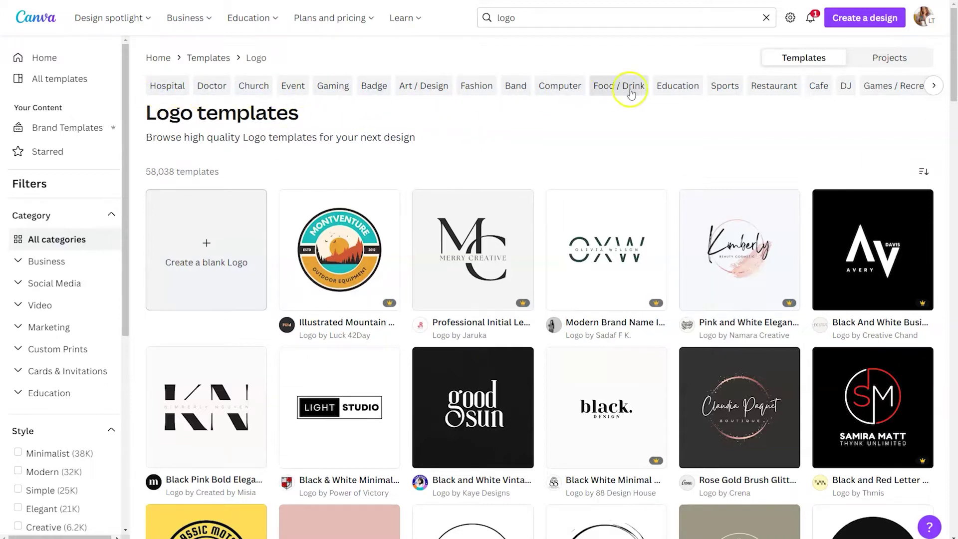
# Open the presentation holding the large, small and circular LifeFocus Pictures logos
pyautogui.scroll(-4, 954, 134)
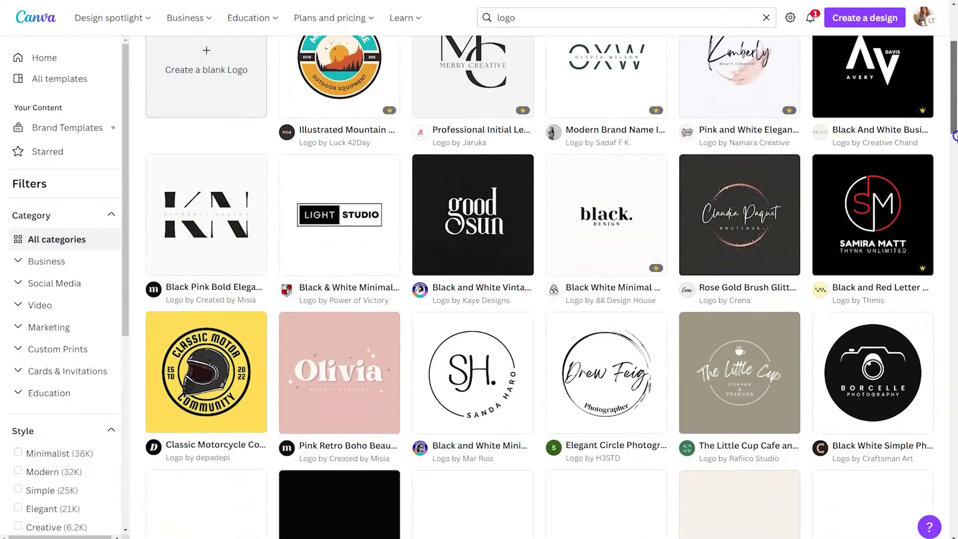
pyautogui.scroll(-5, 954, 134)
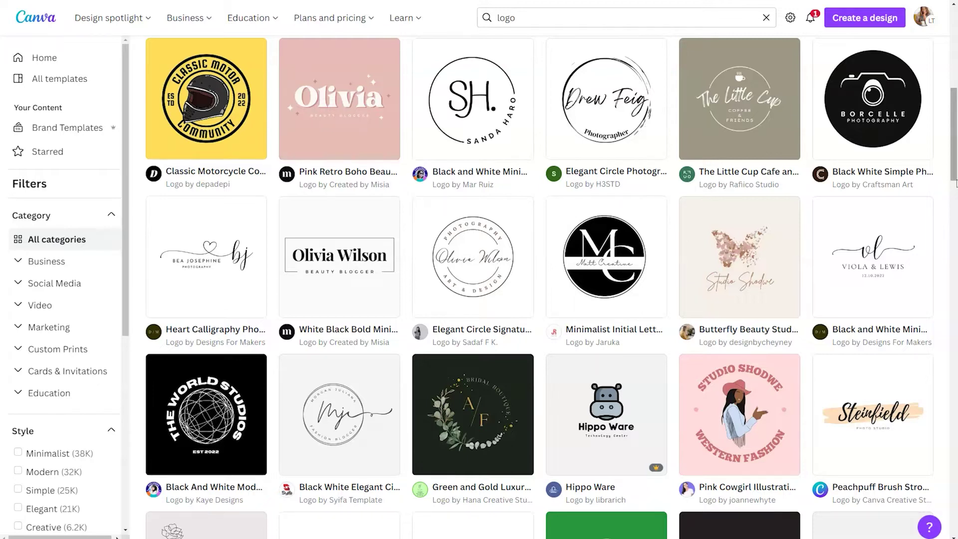
pyautogui.moveTo(954, 182); pyautogui.dragTo(954, 79)
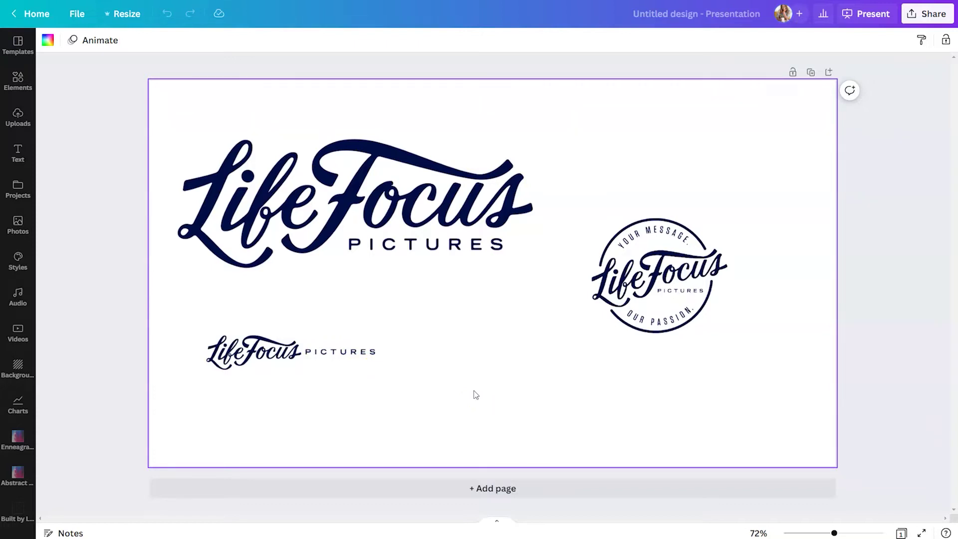
pyautogui.click(361, 363)
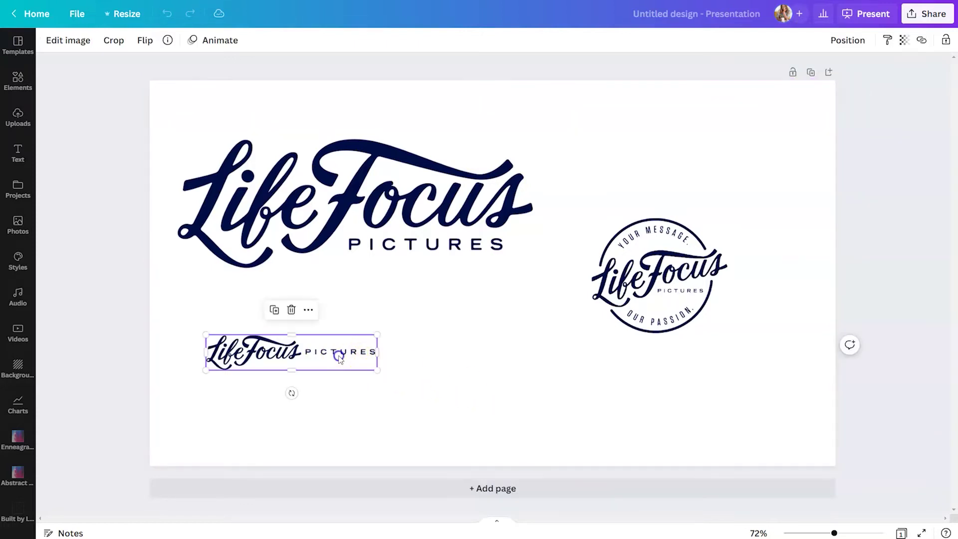
# Move the small LifeFocus Pictures logo to the bottom-left corner and enlarge it
pyautogui.moveTo(374, 368); pyautogui.dragTo(239, 476)
pyautogui.click(322, 427)
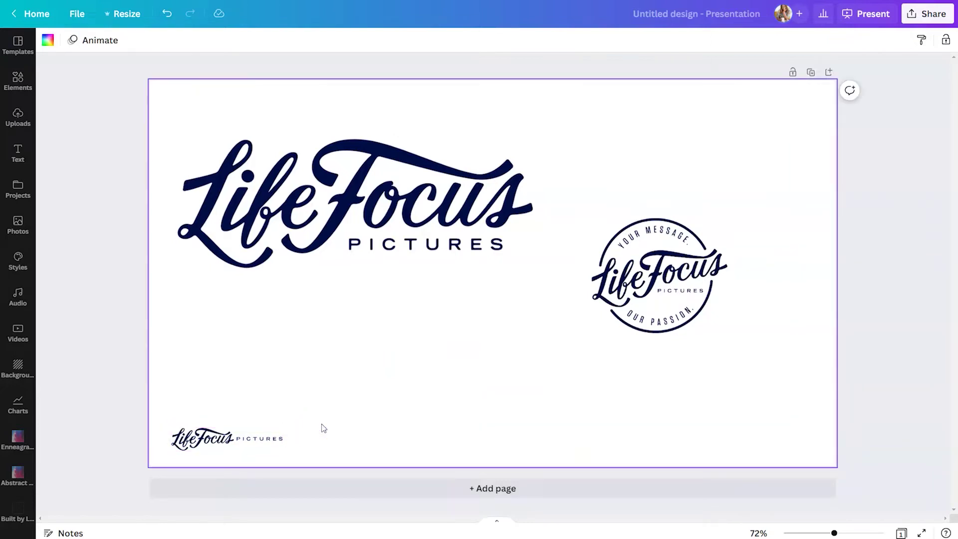
pyautogui.click(279, 431)
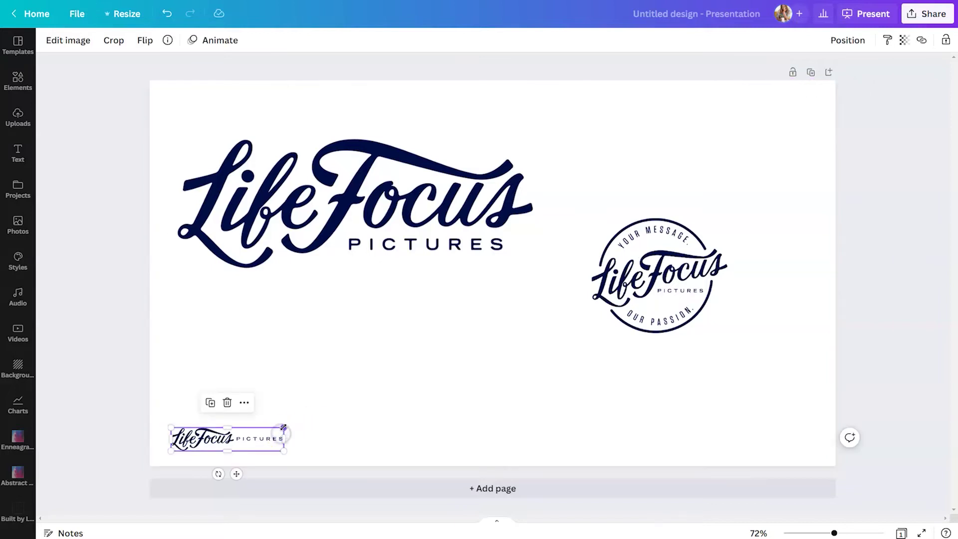
pyautogui.moveTo(283, 424); pyautogui.dragTo(412, 366)
pyautogui.click(487, 365)
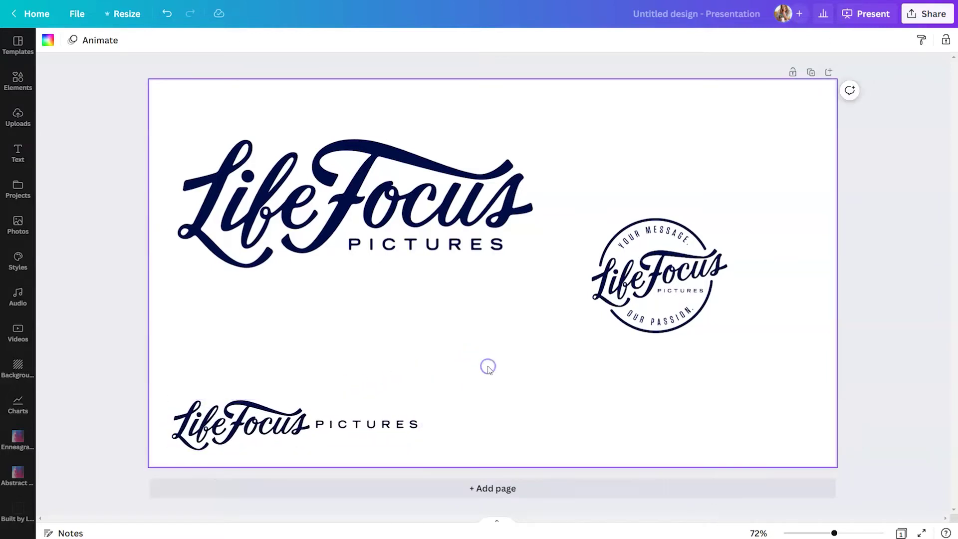
# Place the circular logo beside the large script logo, aligned level with it
pyautogui.click(379, 212)
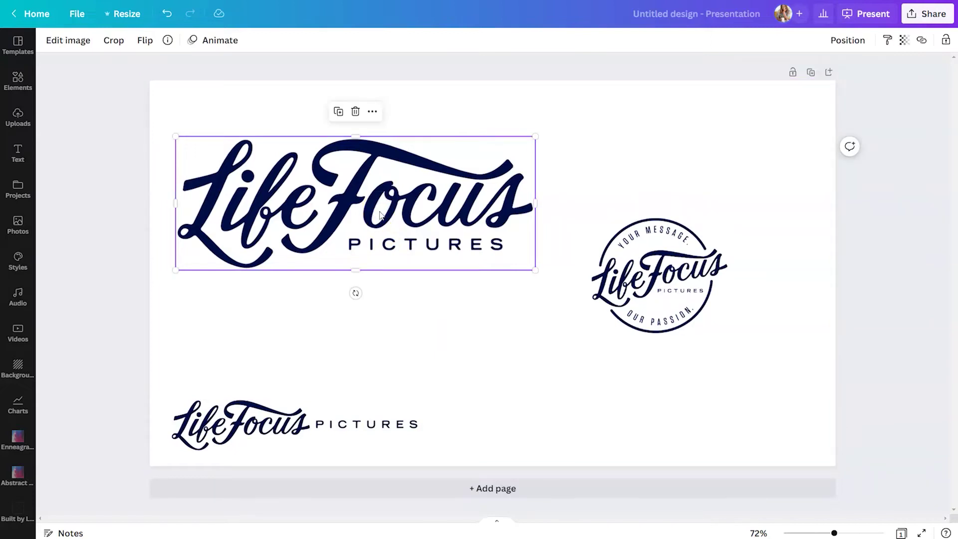
pyautogui.click(386, 220)
pyautogui.click(527, 269)
pyautogui.moveTo(653, 284); pyautogui.dragTo(611, 212)
pyautogui.click(446, 213)
pyautogui.moveTo(447, 213)
pyautogui.mouseDown()
pyautogui.moveTo(442, 200)
pyautogui.moveTo(441, 212)
pyautogui.mouseUp()
pyautogui.moveTo(626, 208); pyautogui.dragTo(629, 210)
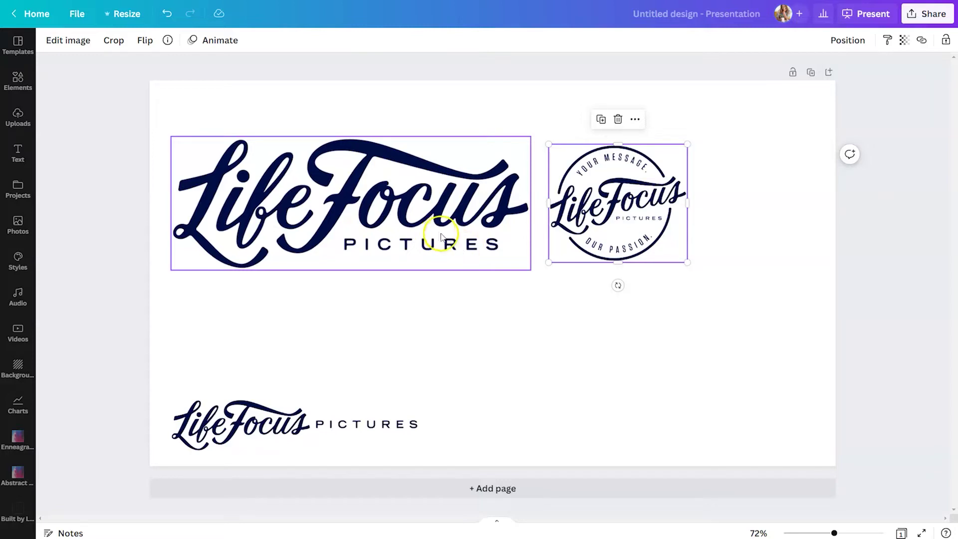
# Shift the circular logo down-right and raise the long logo beneath the large wordmark
pyautogui.click(637, 396)
pyautogui.moveTo(621, 225); pyautogui.dragTo(659, 292)
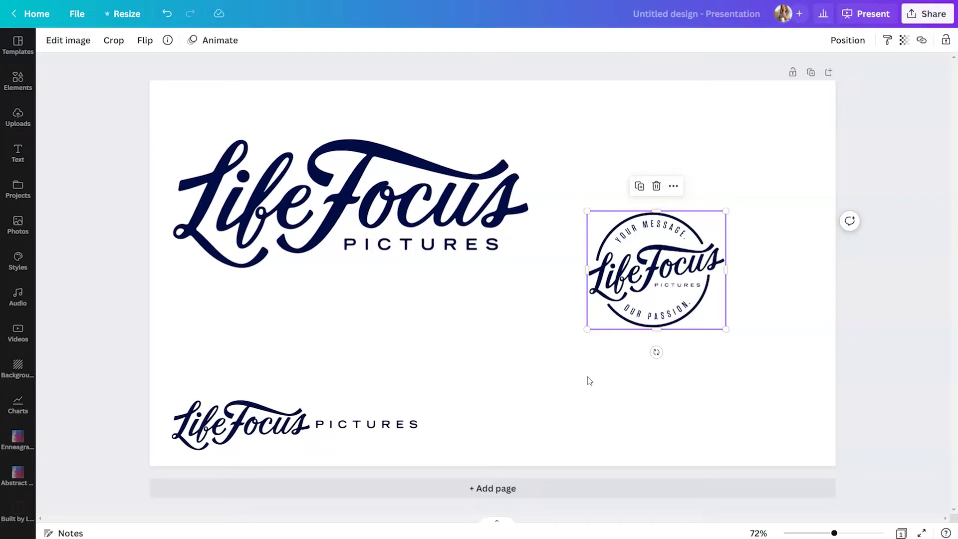
pyautogui.moveTo(368, 423); pyautogui.dragTo(394, 354)
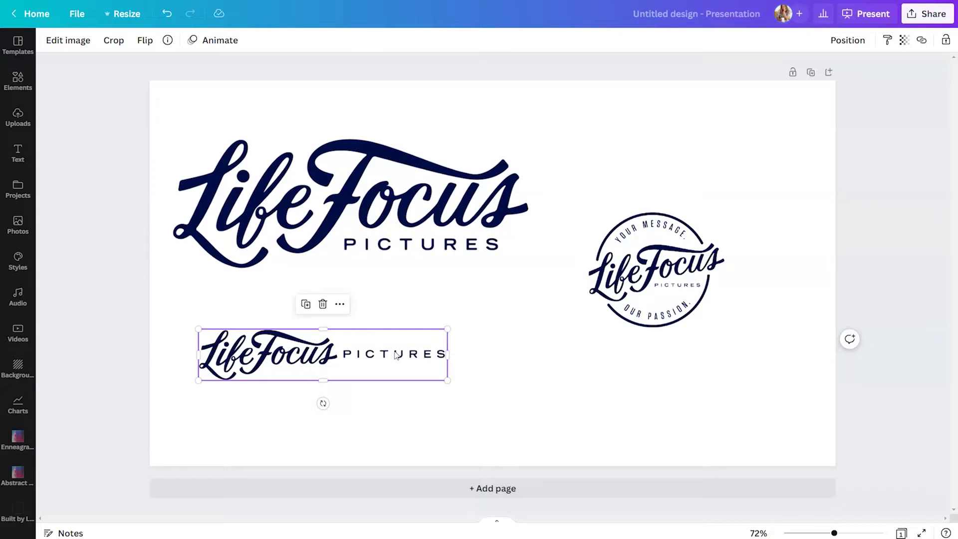
pyautogui.click(574, 332)
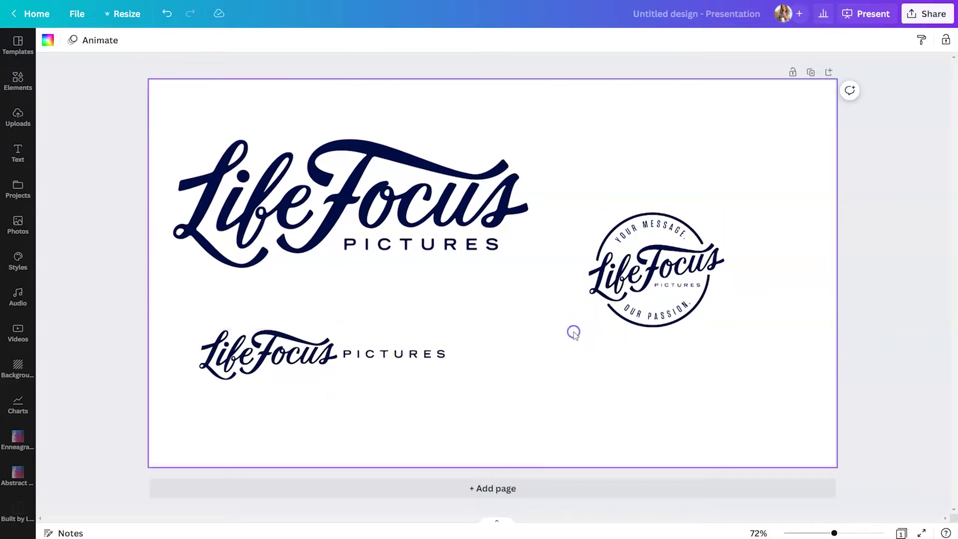
pyautogui.click(386, 364)
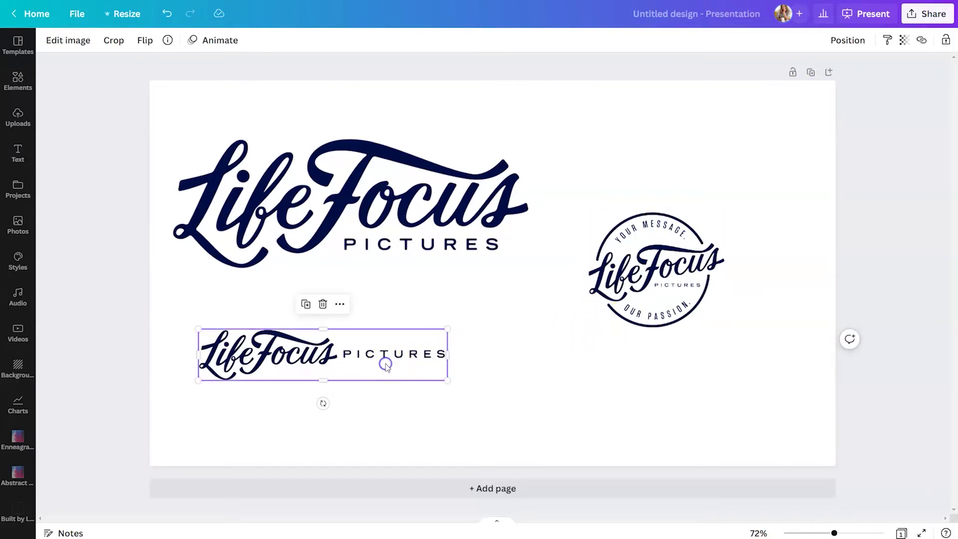
pyautogui.click(432, 201)
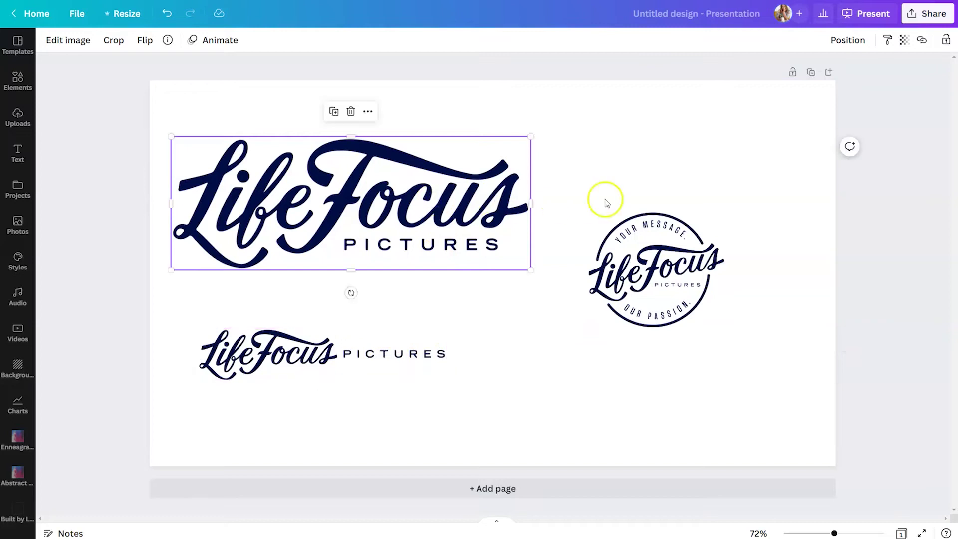
pyautogui.click(640, 265)
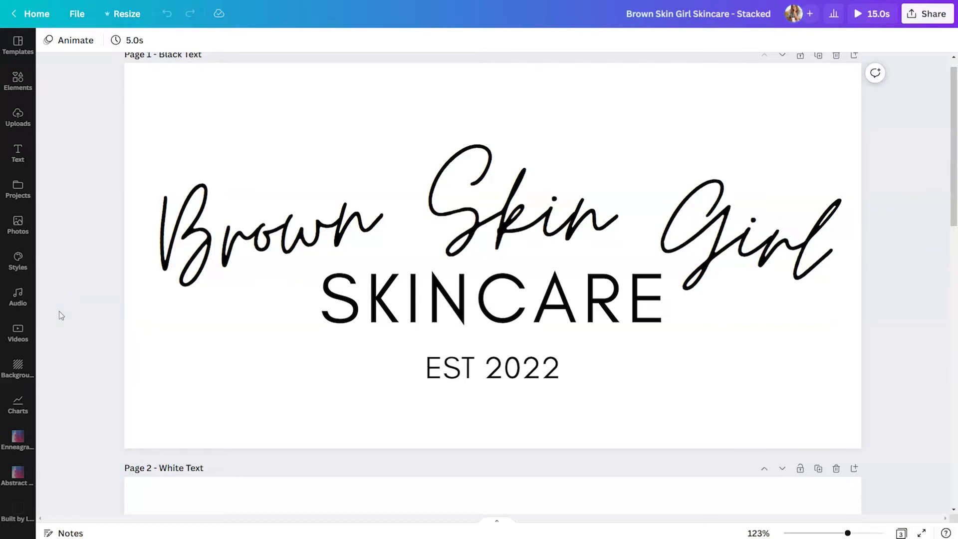
pyautogui.click(10, 256)
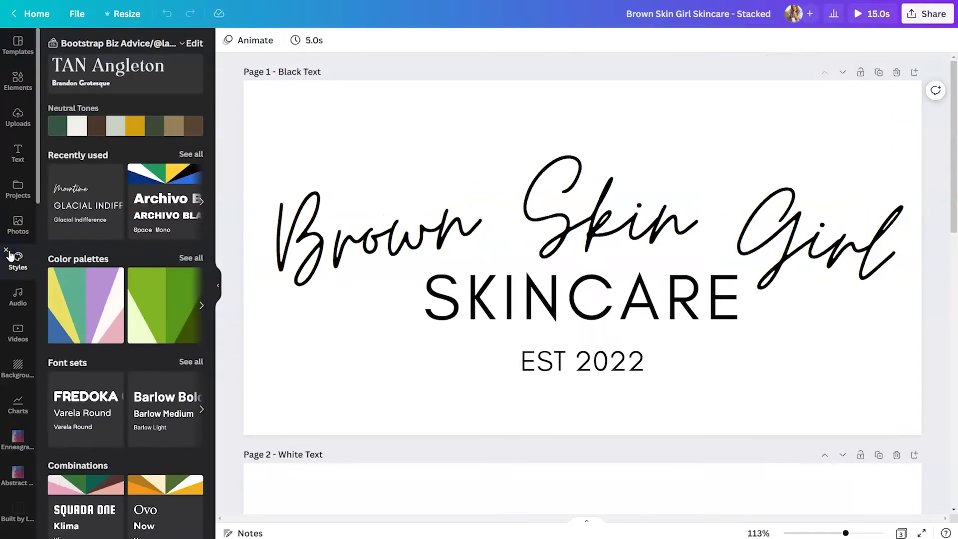
pyautogui.scroll(-2, 83, 246)
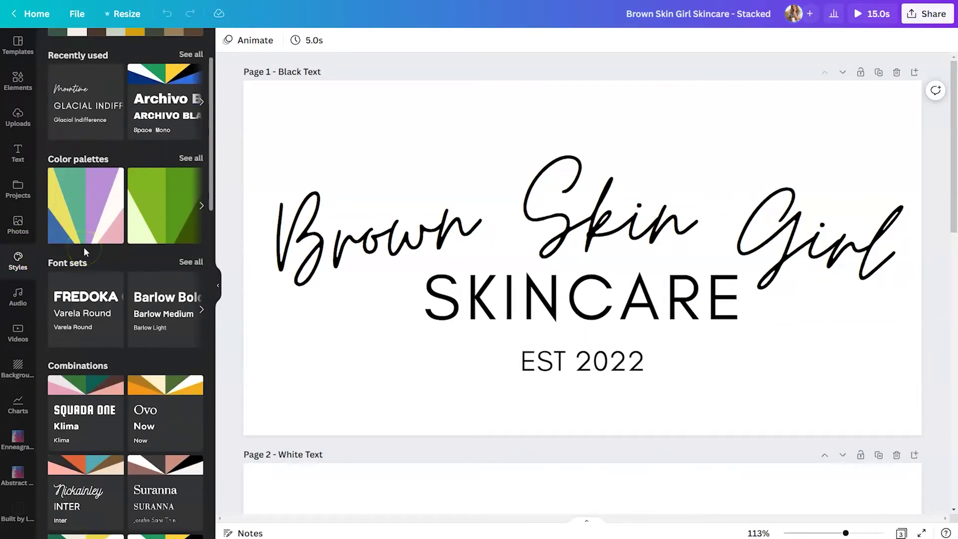
pyautogui.click(190, 263)
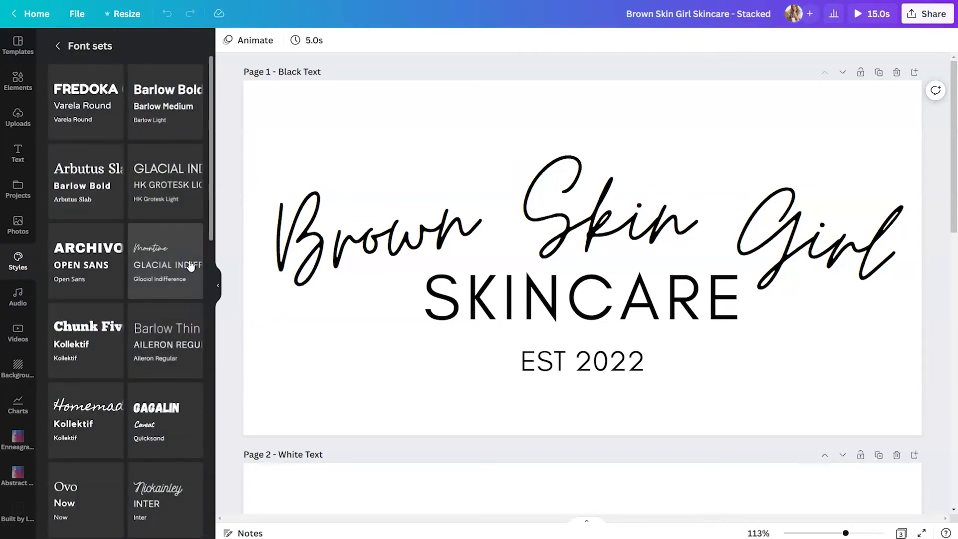
pyautogui.scroll(-10, 190, 265)
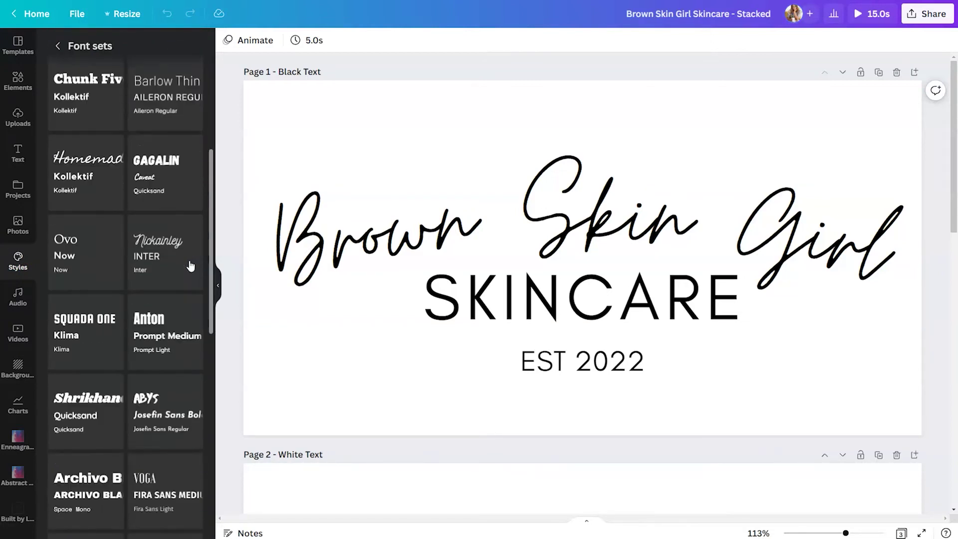
pyautogui.scroll(-6, 189, 267)
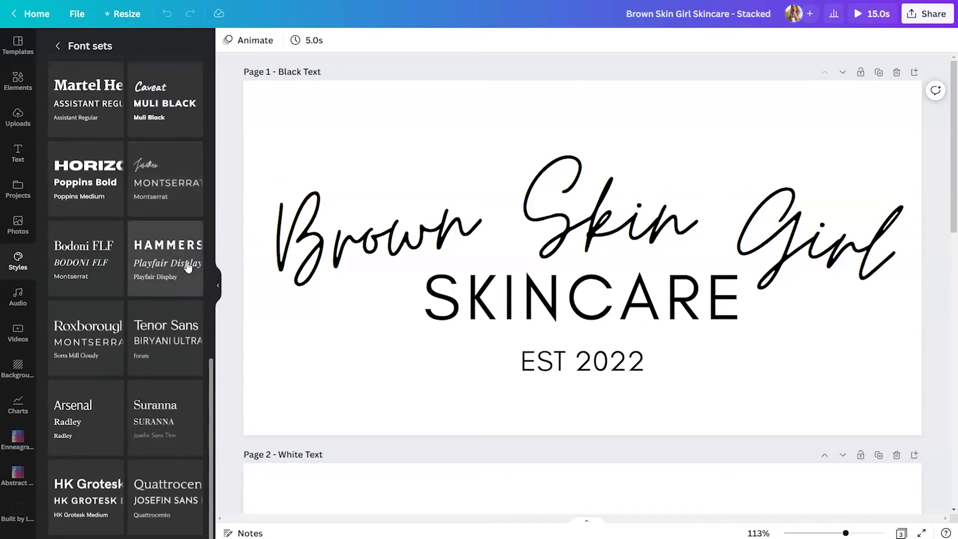
pyautogui.click(219, 255)
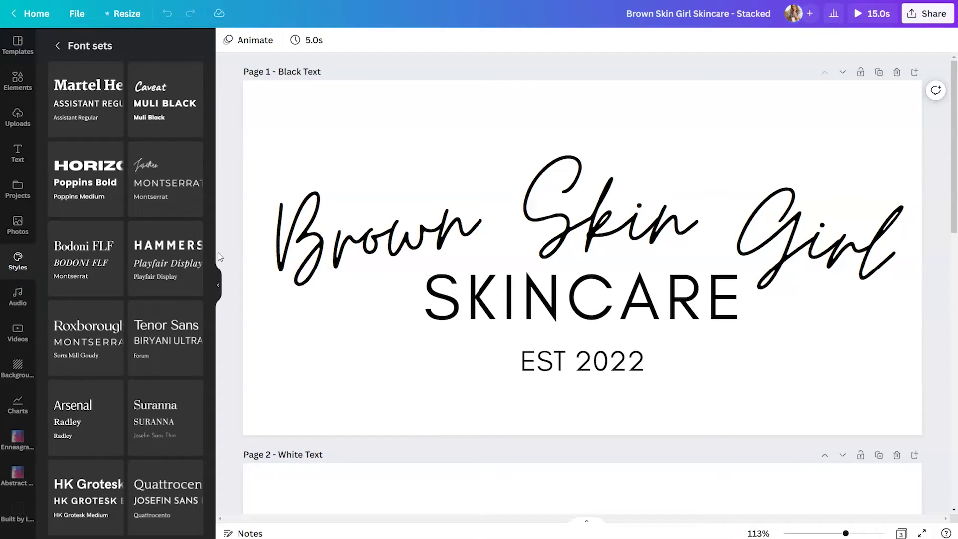
pyautogui.click(215, 285)
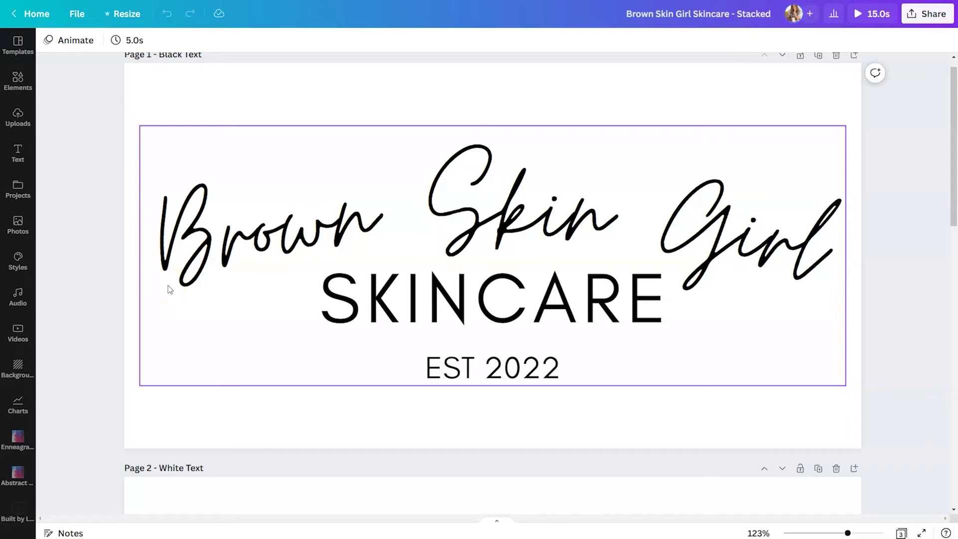
# Set the White Text page (Page 2) background to white from Default Colors, then review the pages
pyautogui.scroll(1, 170, 289)
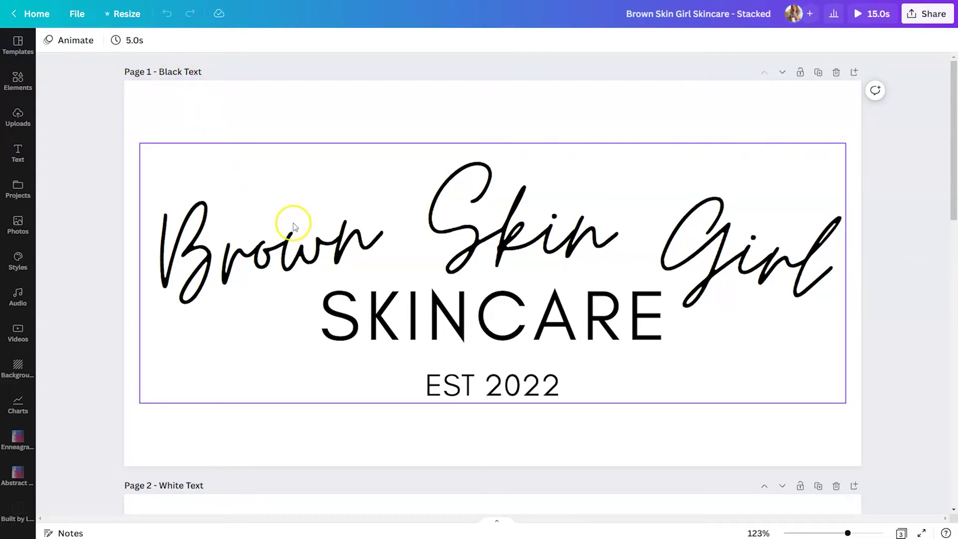
pyautogui.scroll(-7, 294, 219)
pyautogui.click(322, 184)
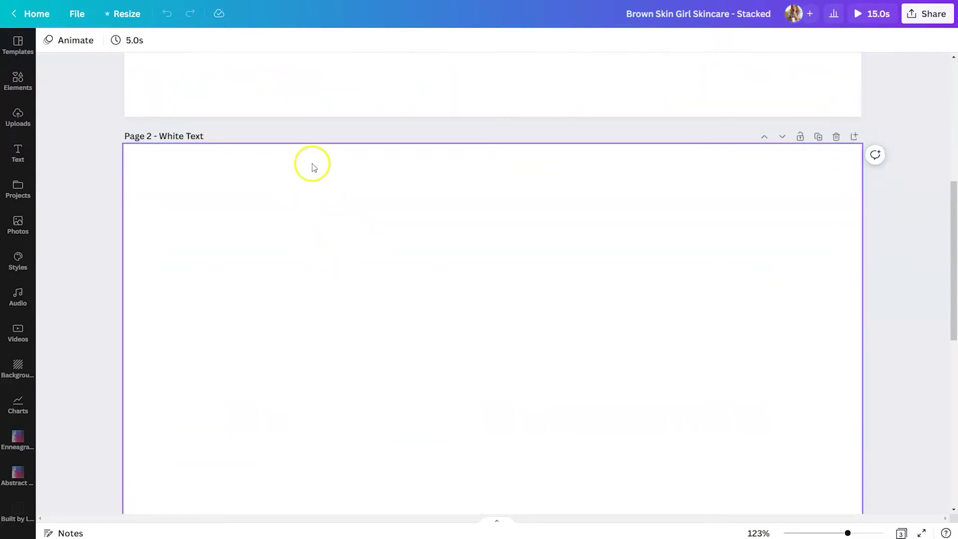
pyautogui.click(45, 39)
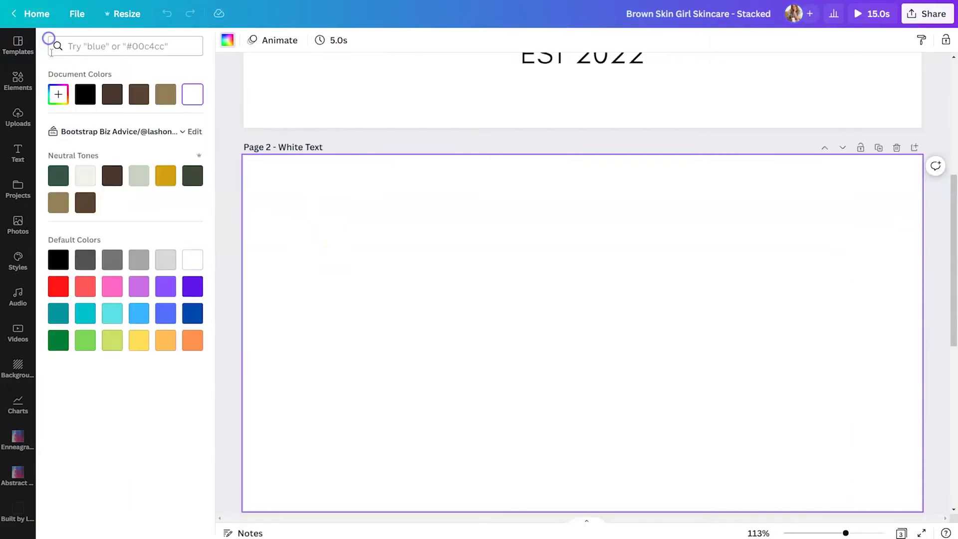
pyautogui.click(90, 97)
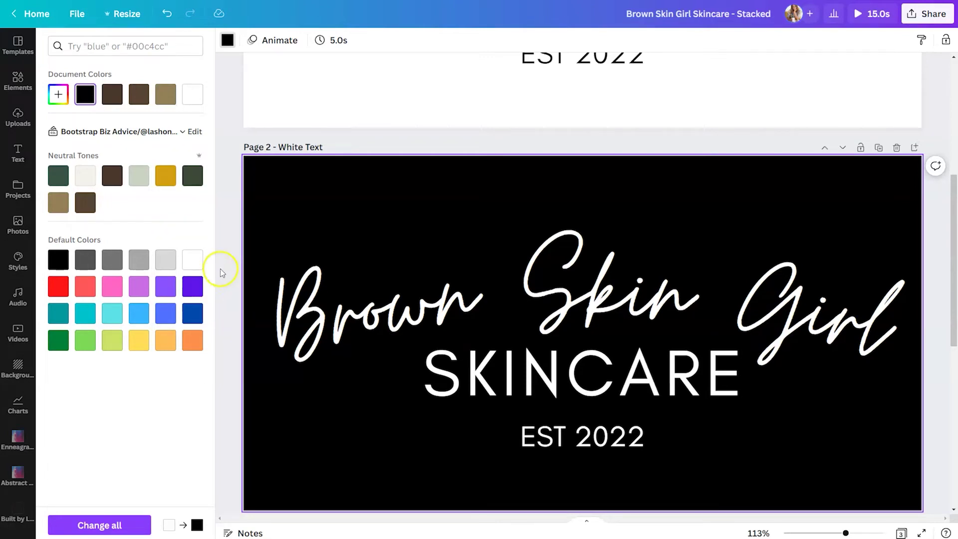
pyautogui.click(193, 259)
pyautogui.click(233, 197)
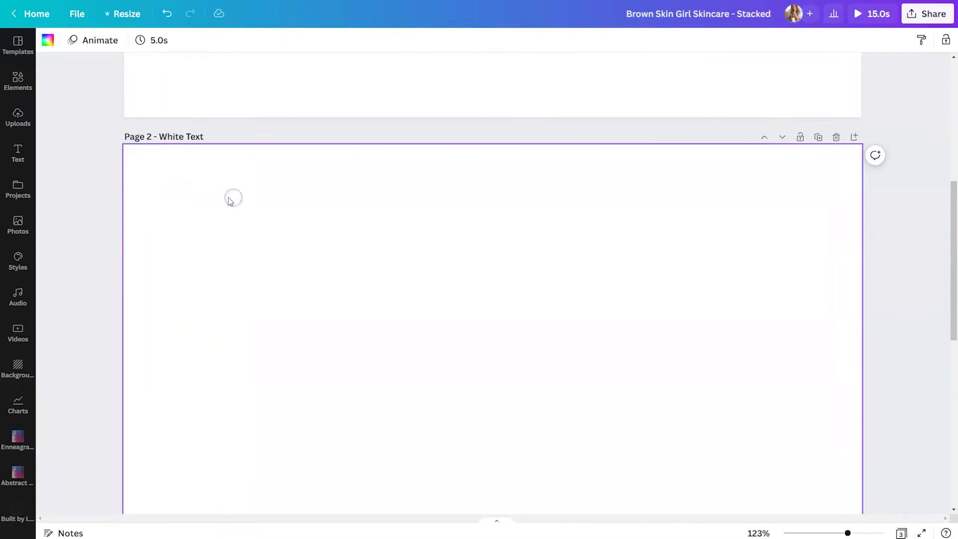
pyautogui.scroll(-4, 223, 202)
pyautogui.scroll(-4, 220, 199)
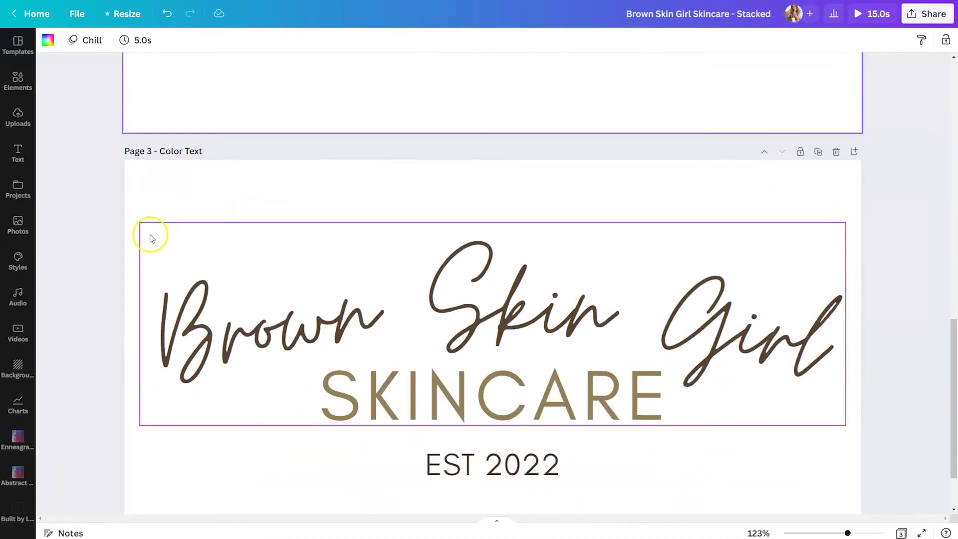
pyautogui.scroll(-1, 144, 233)
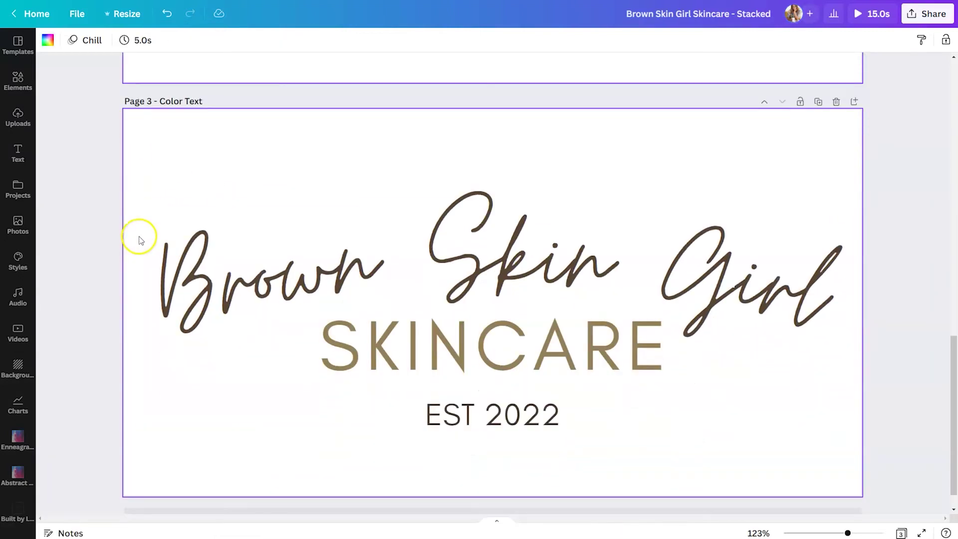
pyautogui.click(105, 242)
pyautogui.scroll(15, 105, 242)
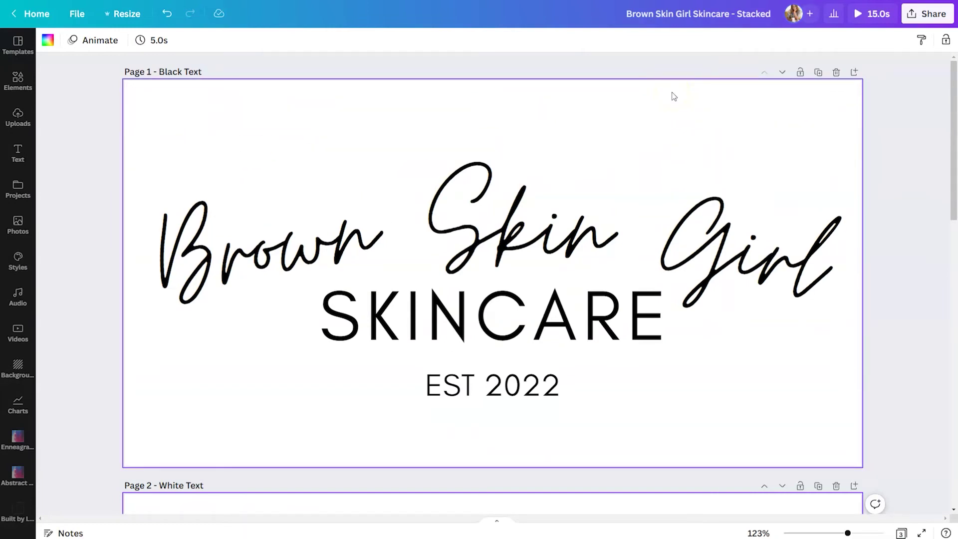
pyautogui.click(714, 15)
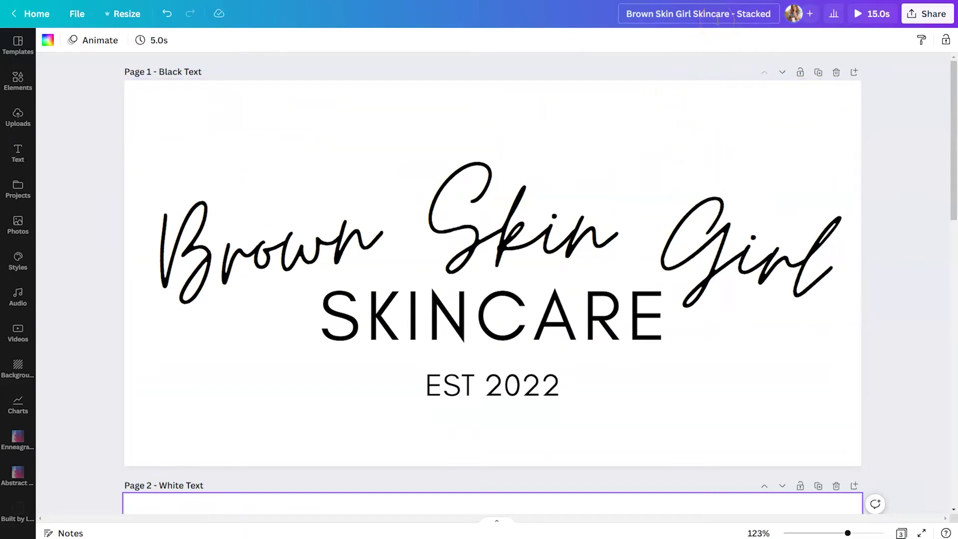
pyautogui.click(722, 16)
pyautogui.click(752, 11)
pyautogui.click(914, 22)
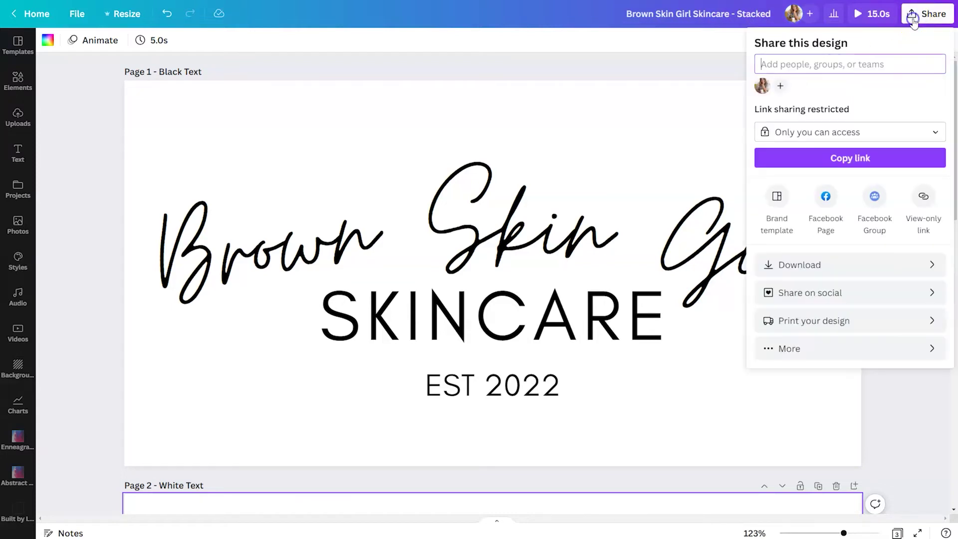
pyautogui.click(885, 267)
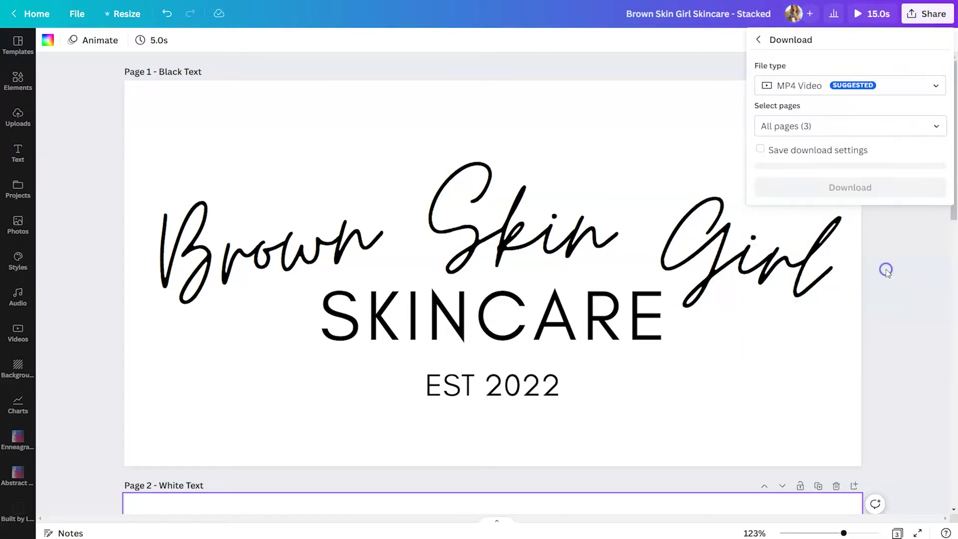
pyautogui.click(870, 82)
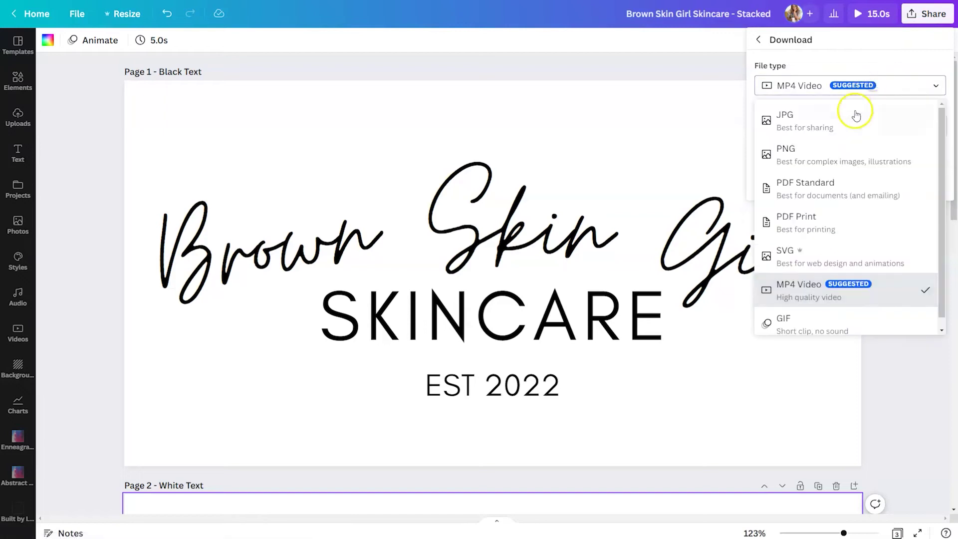
pyautogui.click(824, 164)
pyautogui.click(777, 151)
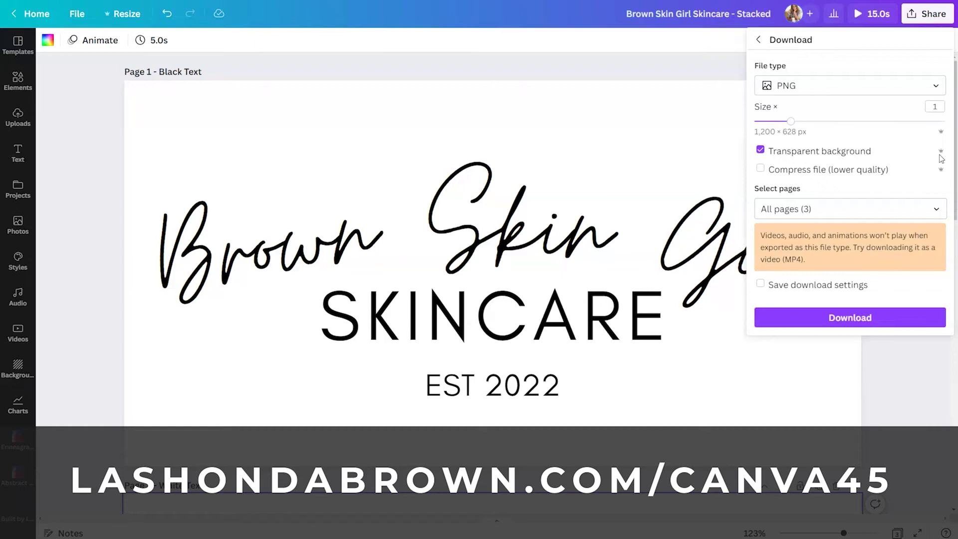
pyautogui.click(897, 368)
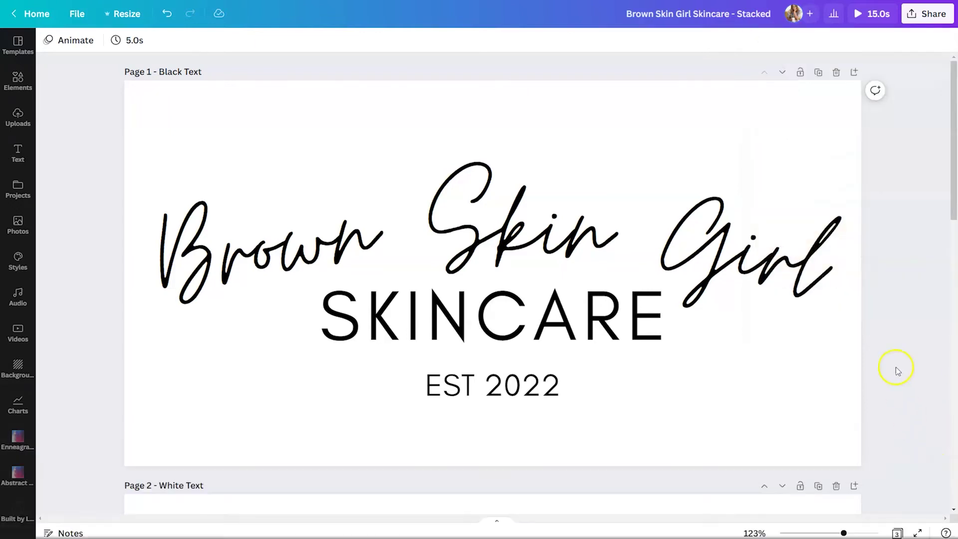
pyautogui.click(840, 271)
# Scroll through the Single Line design's pages to reach the circle logo version
pyautogui.scroll(-6, 840, 271)
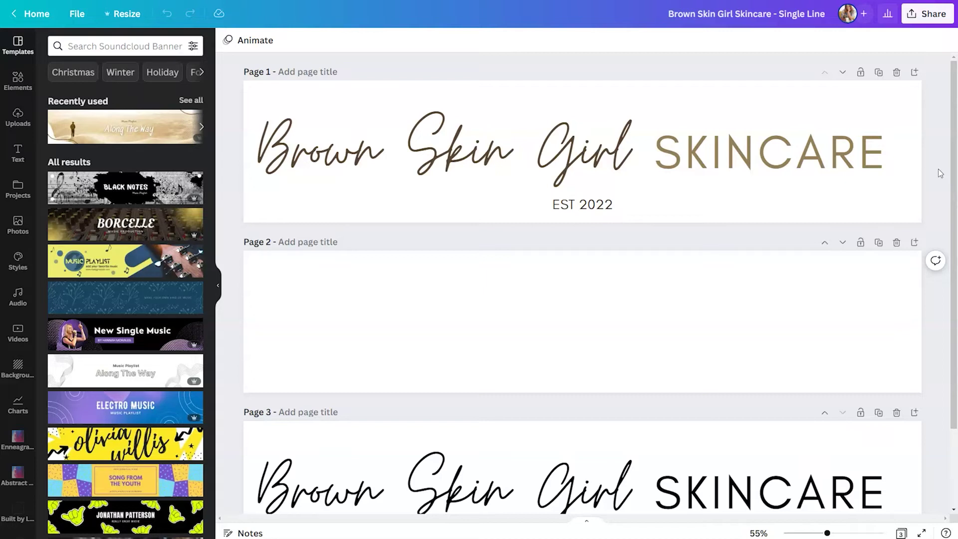
pyautogui.scroll(-3, 939, 173)
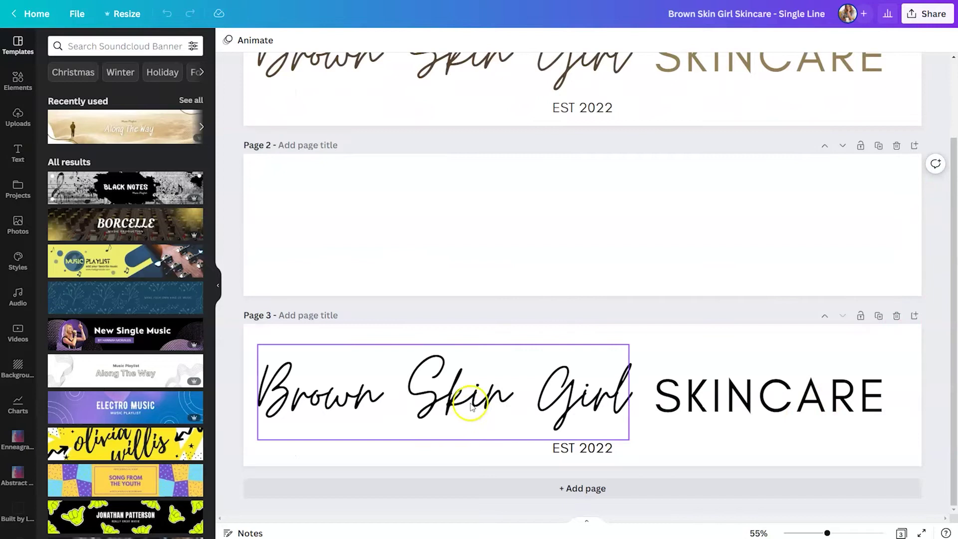
pyautogui.scroll(3, 616, 213)
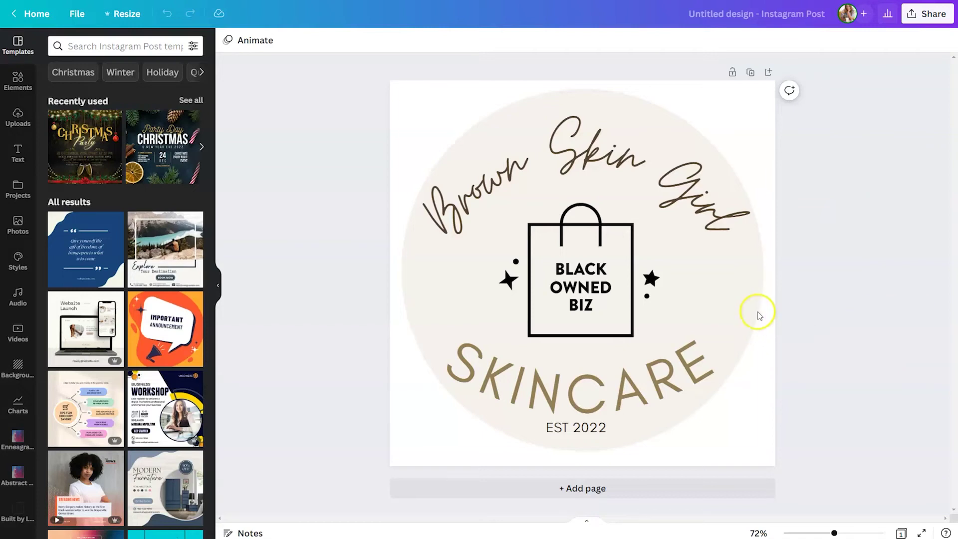
pyautogui.click(746, 304)
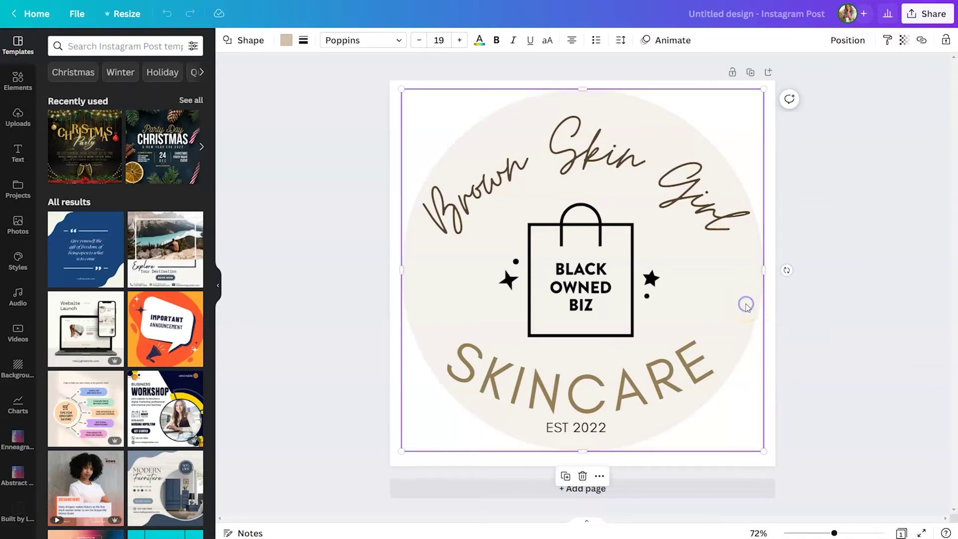
pyautogui.press('Delete')
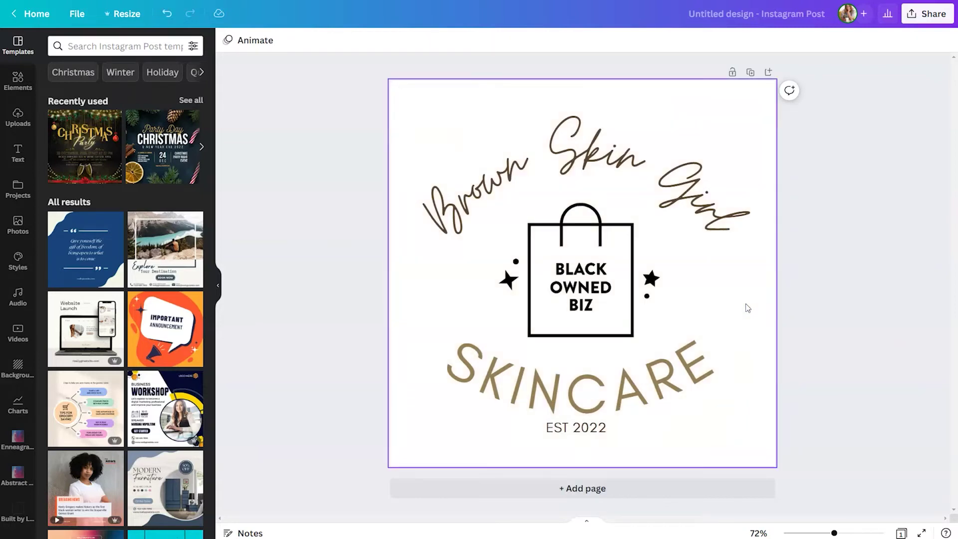
pyautogui.hotkey('ctrl', 'z')
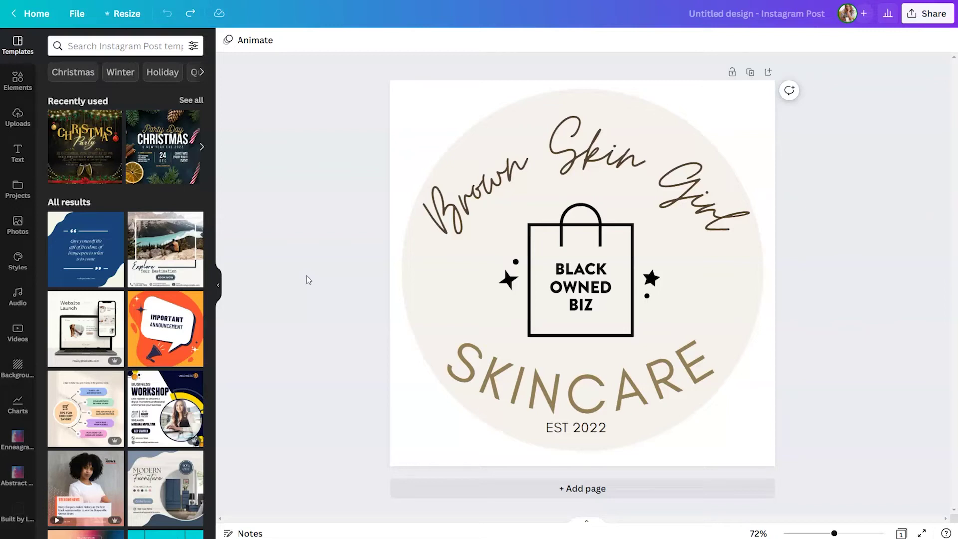
pyautogui.click(429, 192)
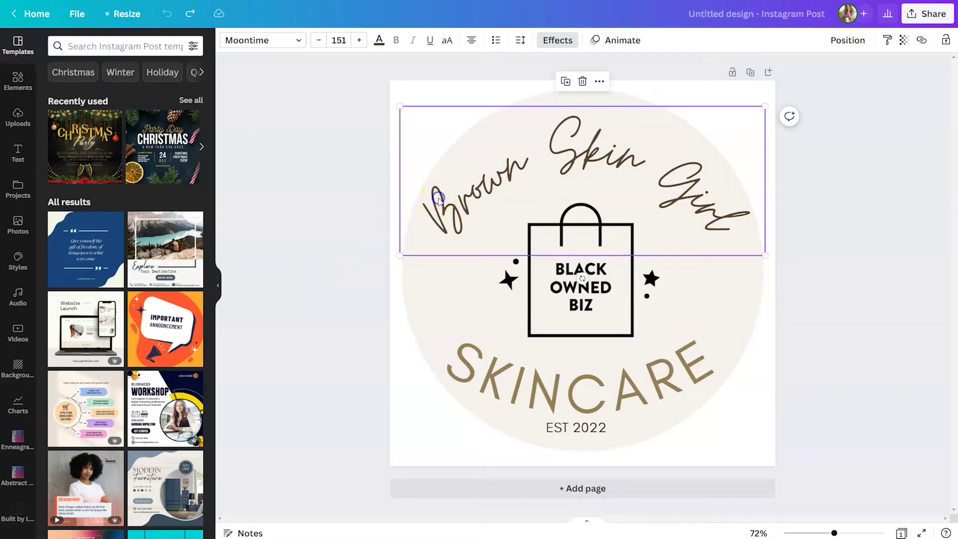
# Increase the Brown Skin Girl text curve to 87
pyautogui.click(555, 39)
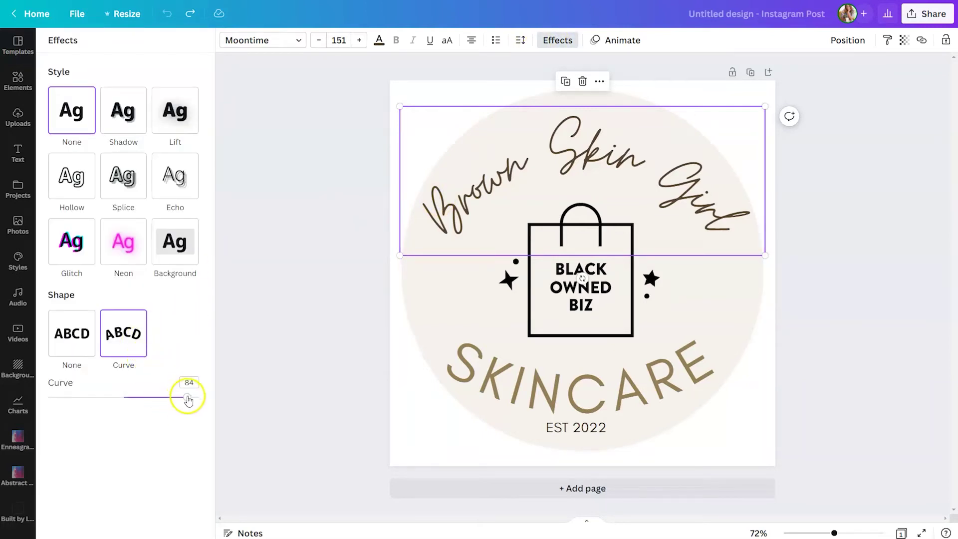
pyautogui.moveTo(187, 397)
pyautogui.mouseDown()
pyautogui.moveTo(51, 404)
pyautogui.moveTo(189, 402)
pyautogui.mouseUp()
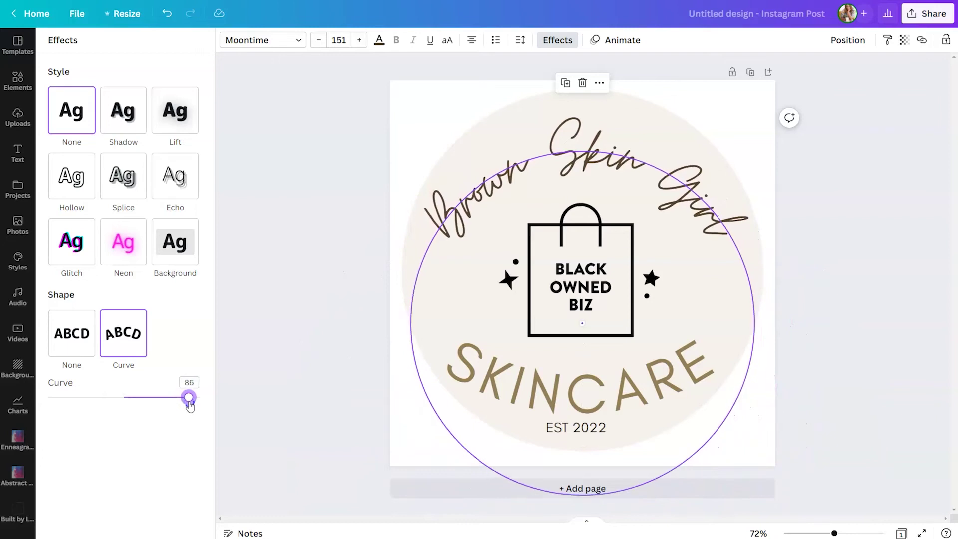
pyautogui.click(261, 352)
# Adjust the SKINCARE text's curve so it bends around the circle
pyautogui.click(496, 377)
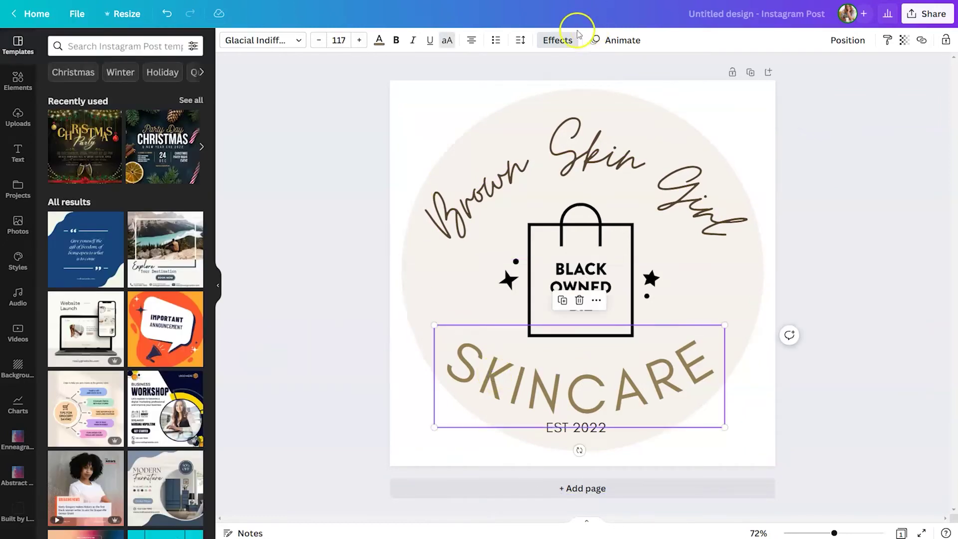
pyautogui.click(557, 40)
pyautogui.moveTo(77, 397); pyautogui.dragTo(72, 354)
pyautogui.press('Escape')
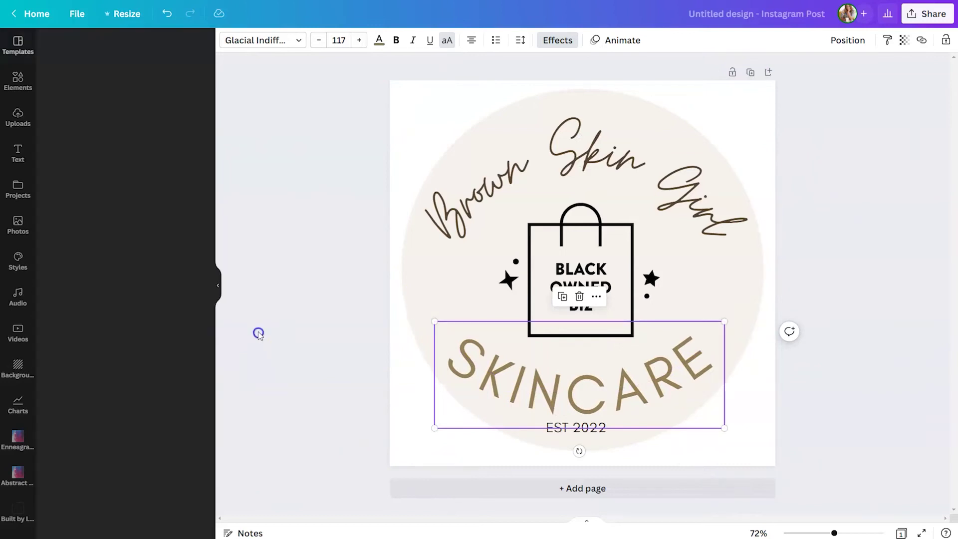
pyautogui.click(258, 333)
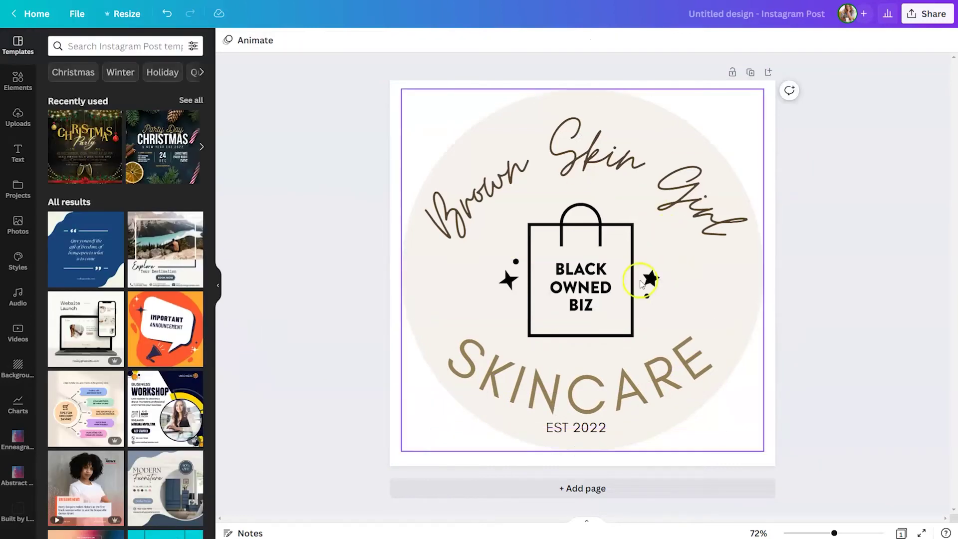
pyautogui.click(606, 285)
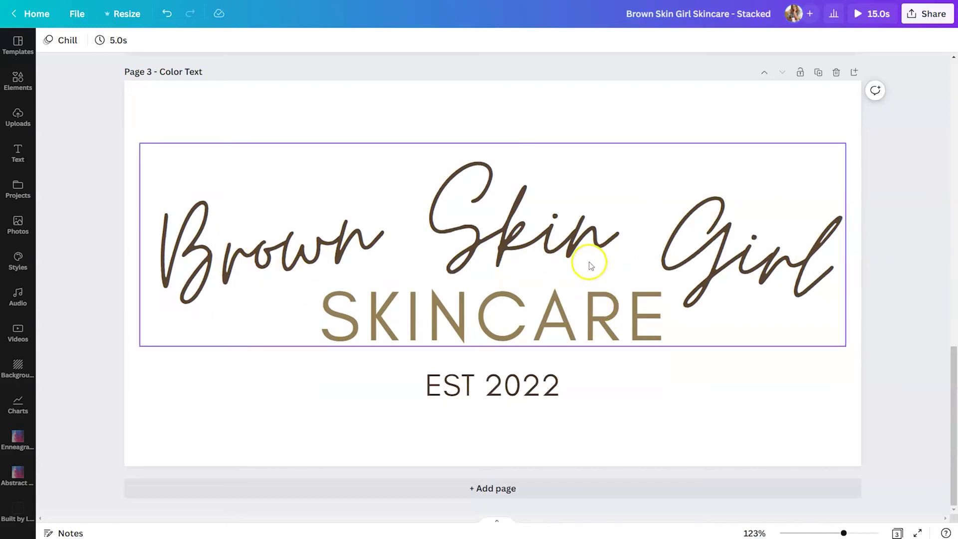
# Ungroup SKINCARE from EST 2022, then group SKINCARE with the Brown Skin Girl script
pyautogui.click(559, 258)
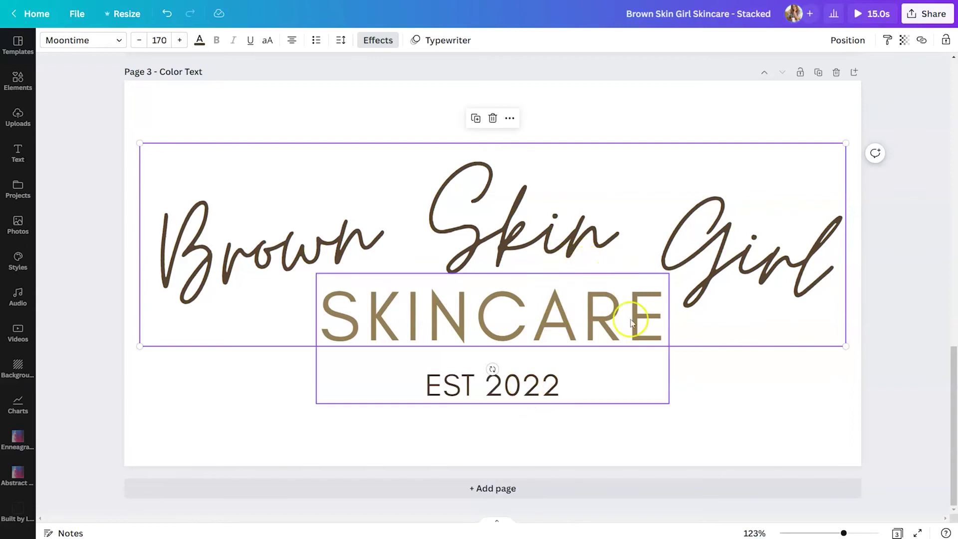
pyautogui.click(577, 389)
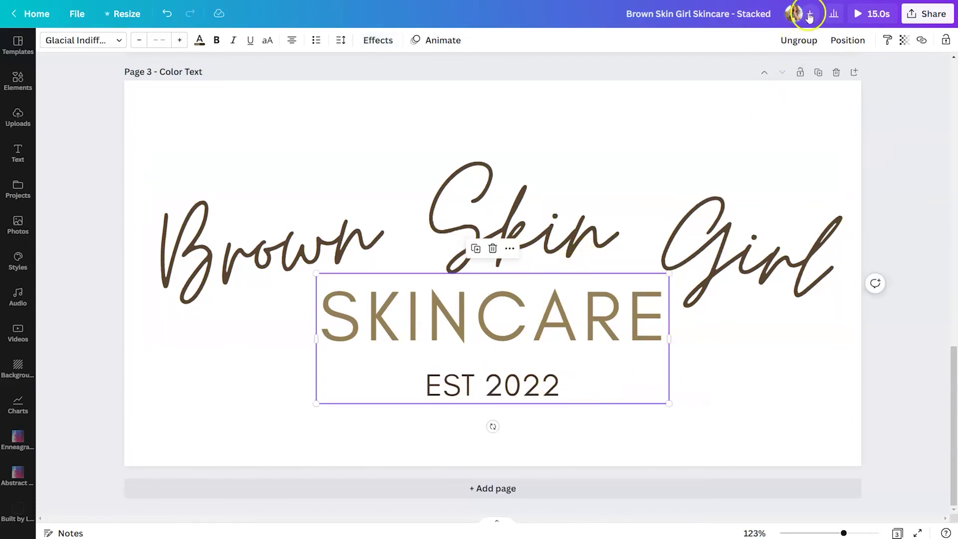
pyautogui.click(799, 44)
pyautogui.click(713, 169)
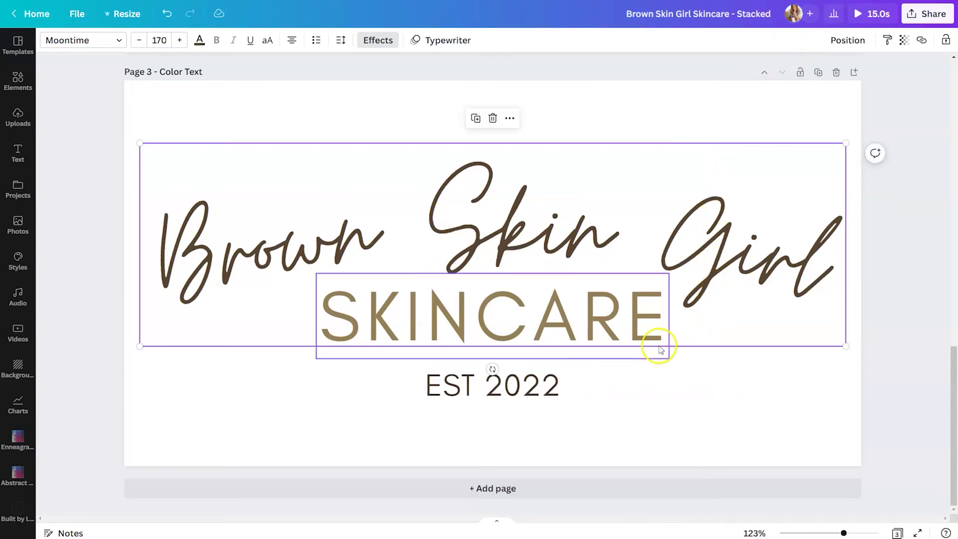
pyautogui.click(577, 327)
pyautogui.click(532, 389)
pyautogui.click(597, 222)
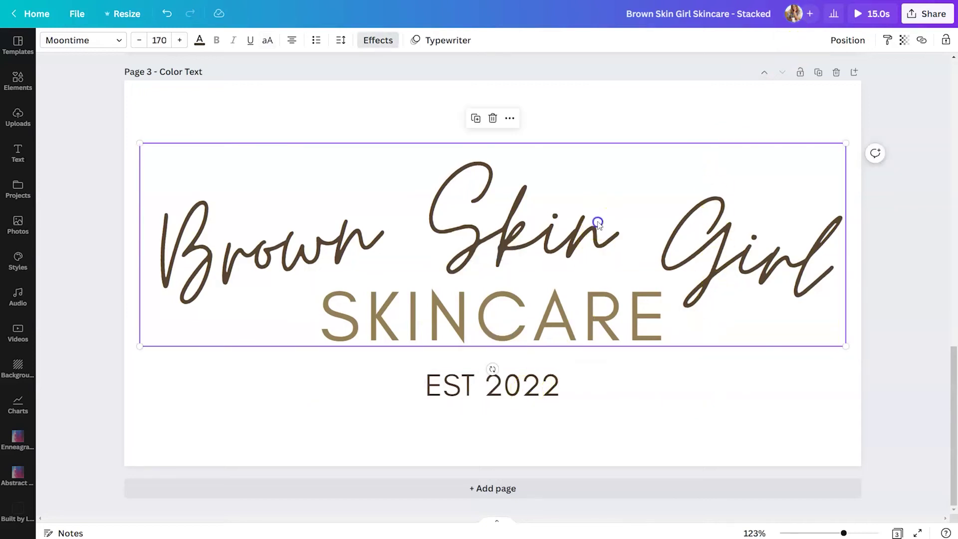
pyautogui.click(556, 323)
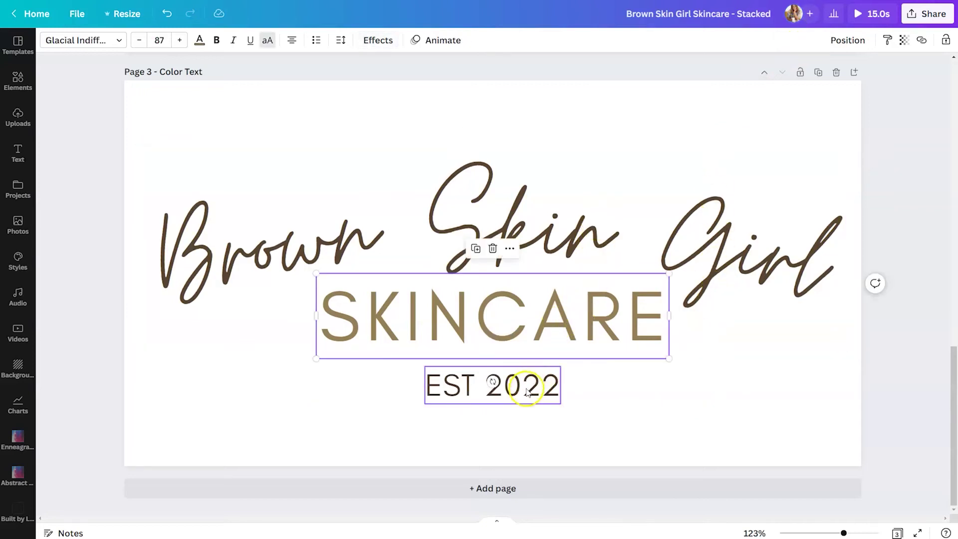
pyautogui.click(670, 211)
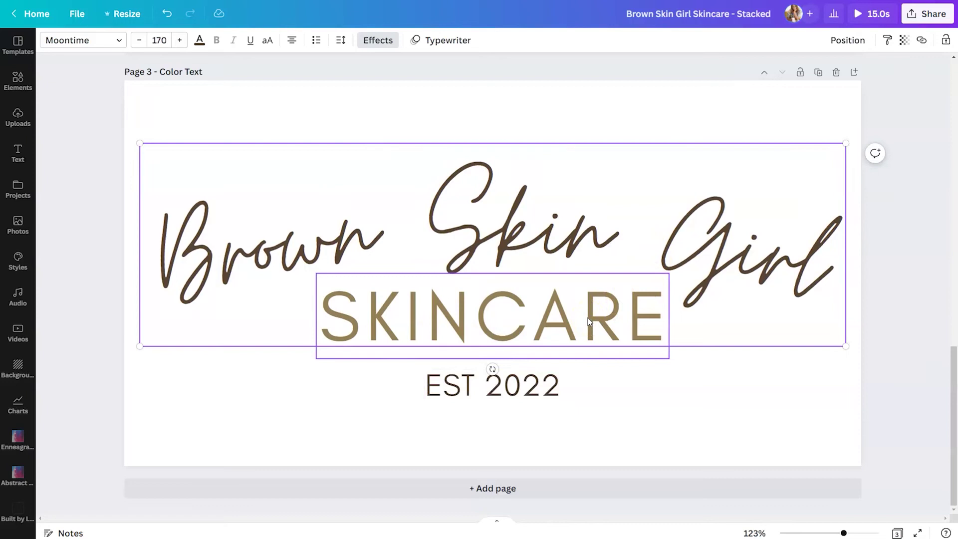
pyautogui.keyDown('shift'); pyautogui.click(589, 321); pyautogui.keyUp('shift')
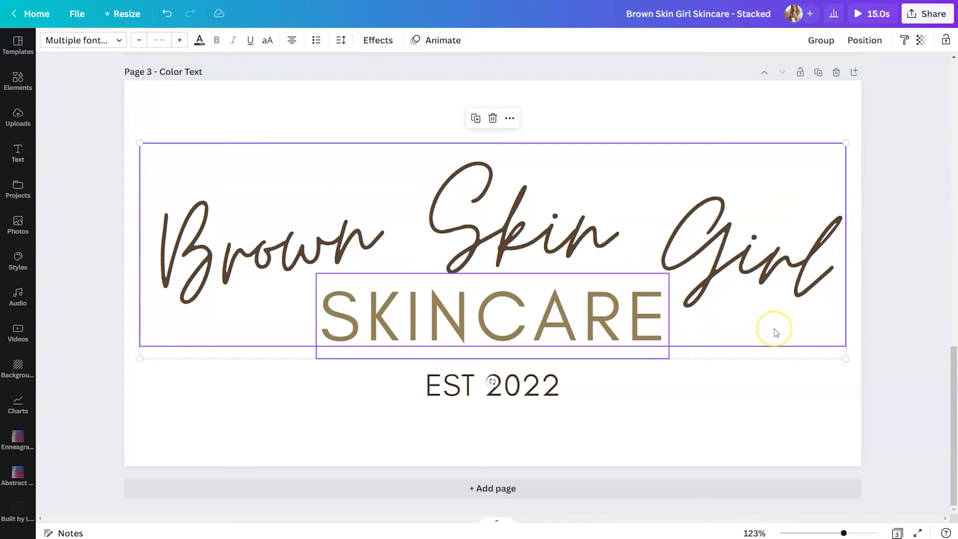
pyautogui.click(830, 40)
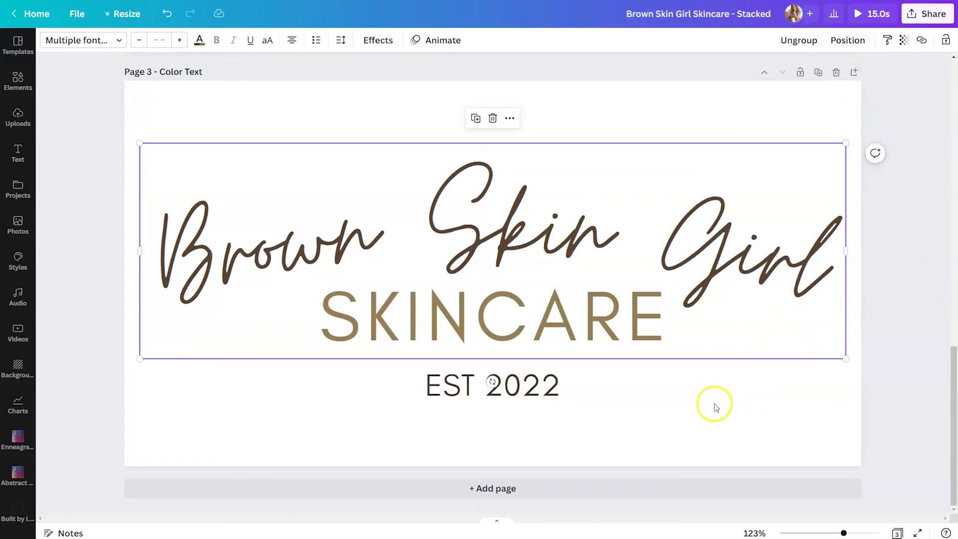
pyautogui.click(435, 40)
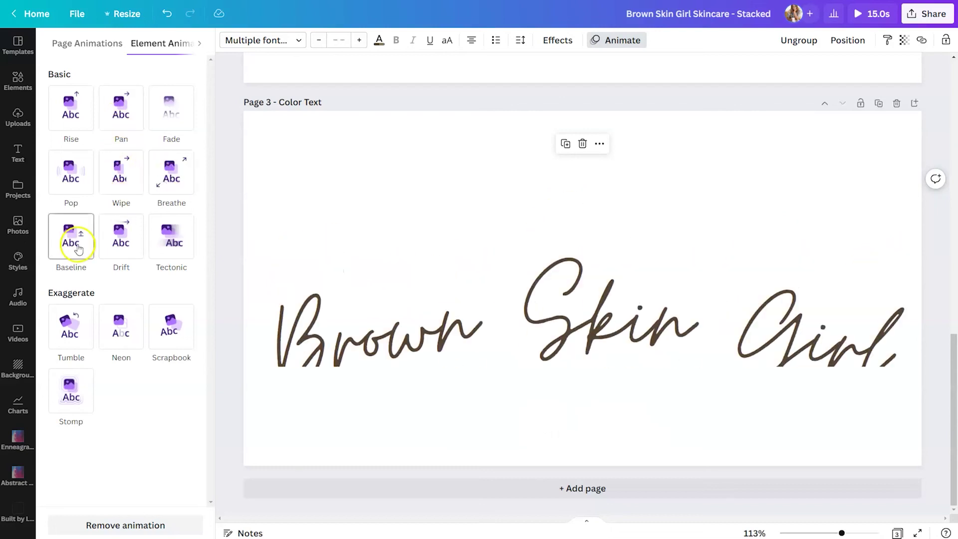
pyautogui.click(102, 50)
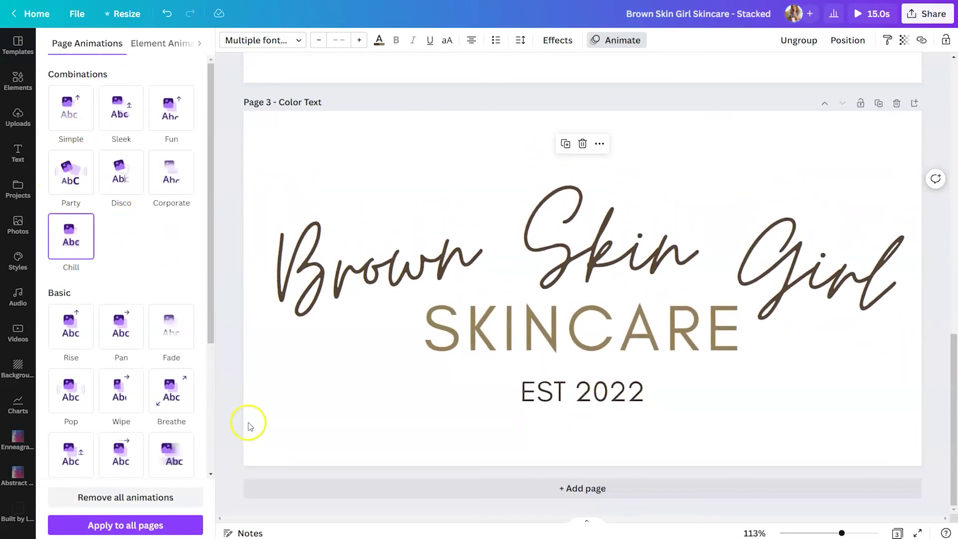
pyautogui.click(314, 434)
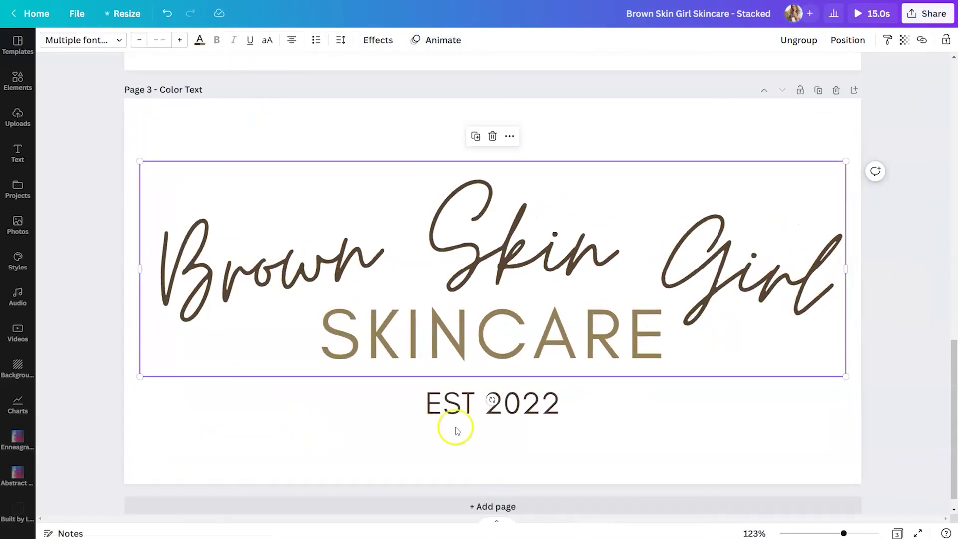
# Give EST 2022 the Typewriter animation, adjusting its speed and keeping Character writing style
pyautogui.click(471, 412)
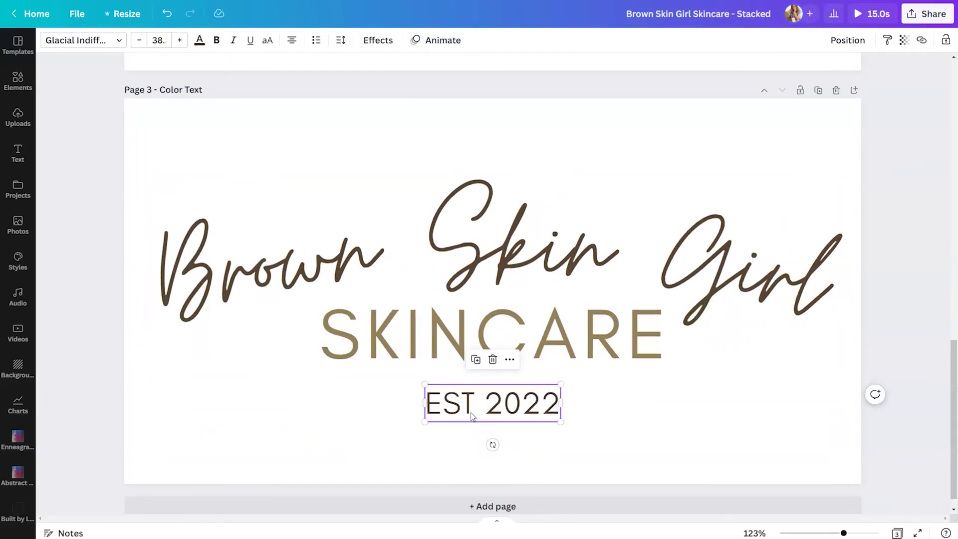
pyautogui.click(432, 414)
pyautogui.click(429, 39)
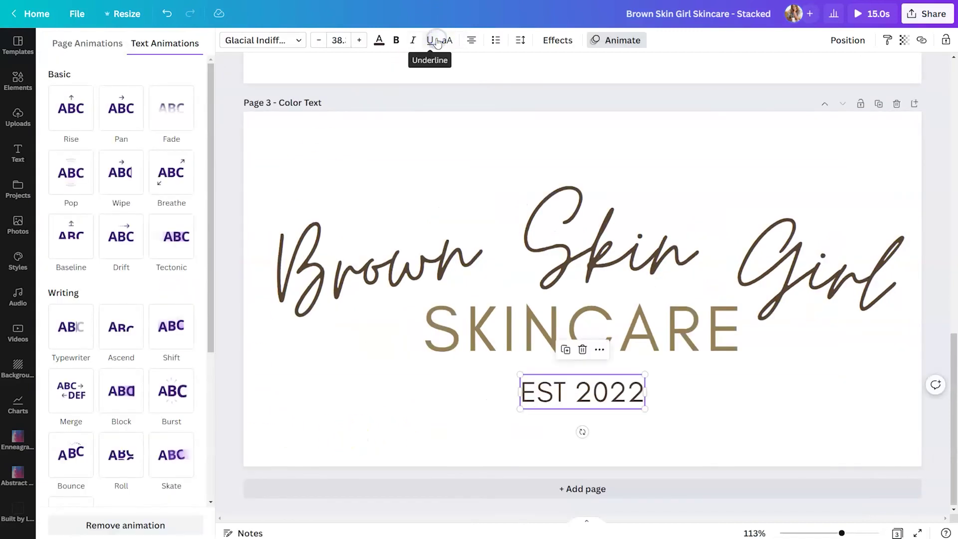
pyautogui.click(160, 44)
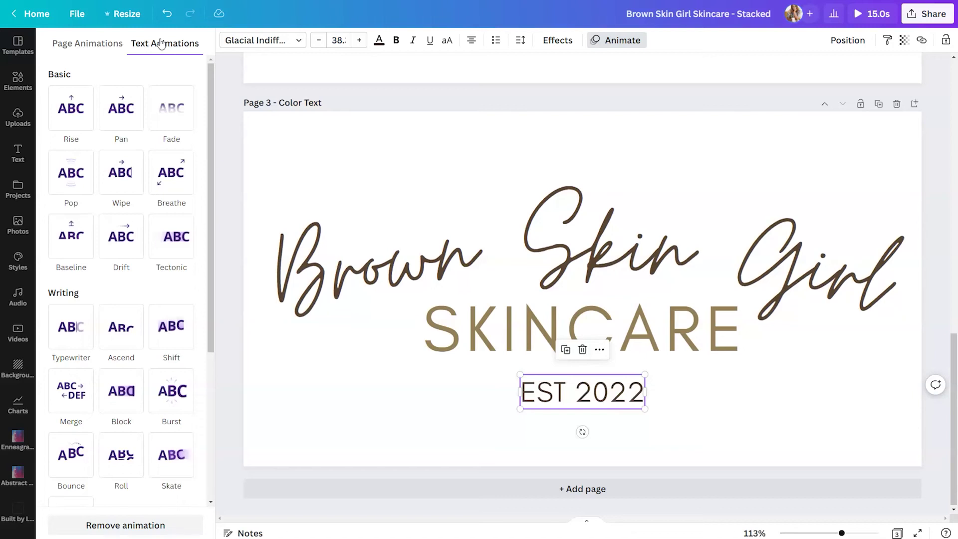
pyautogui.click(80, 328)
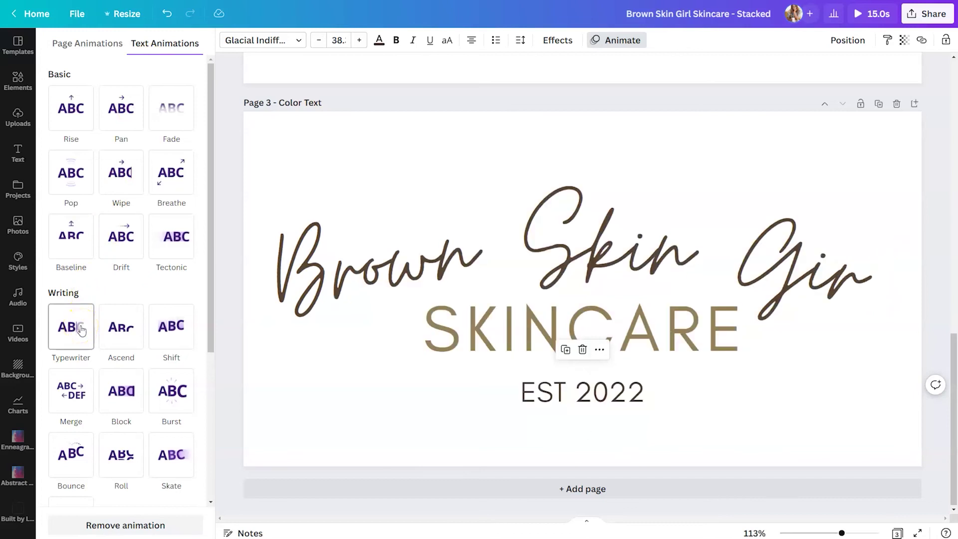
pyautogui.click(81, 328)
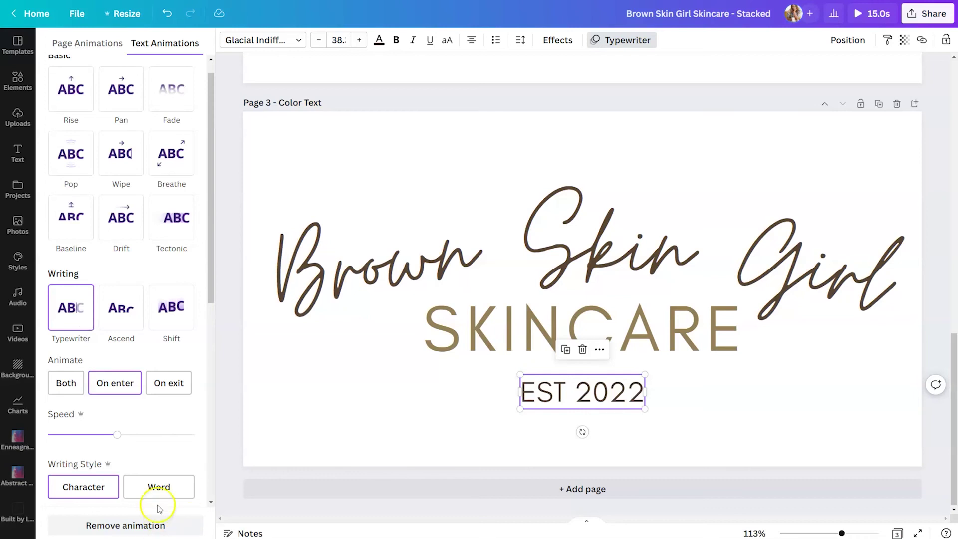
pyautogui.moveTo(112, 438)
pyautogui.mouseDown()
pyautogui.moveTo(86, 435)
pyautogui.moveTo(144, 438)
pyautogui.moveTo(117, 435)
pyautogui.mouseUp()
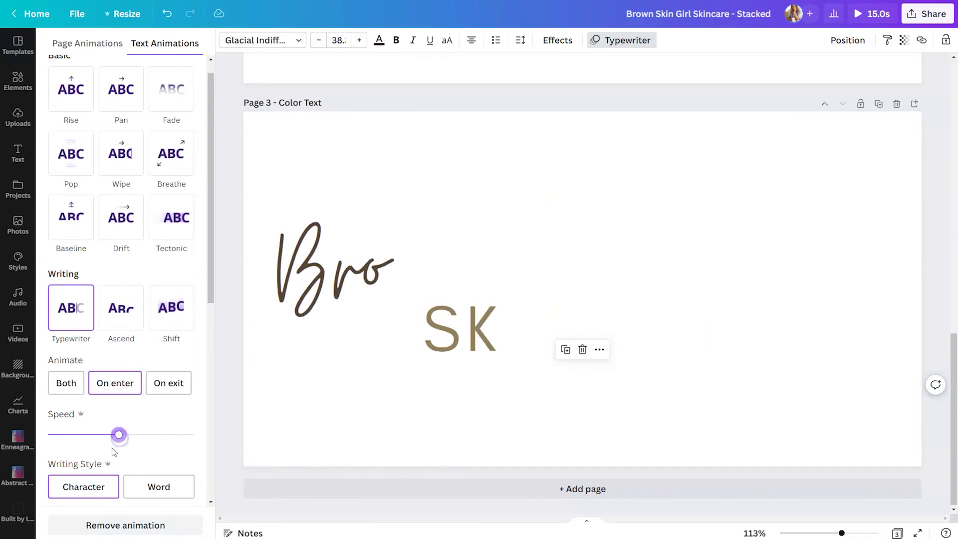
pyautogui.click(91, 488)
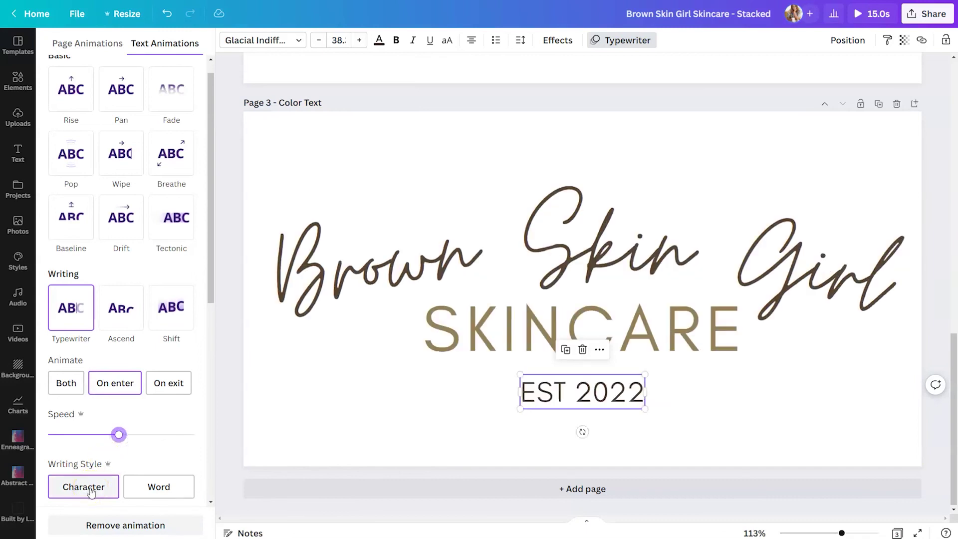
pyautogui.click(171, 487)
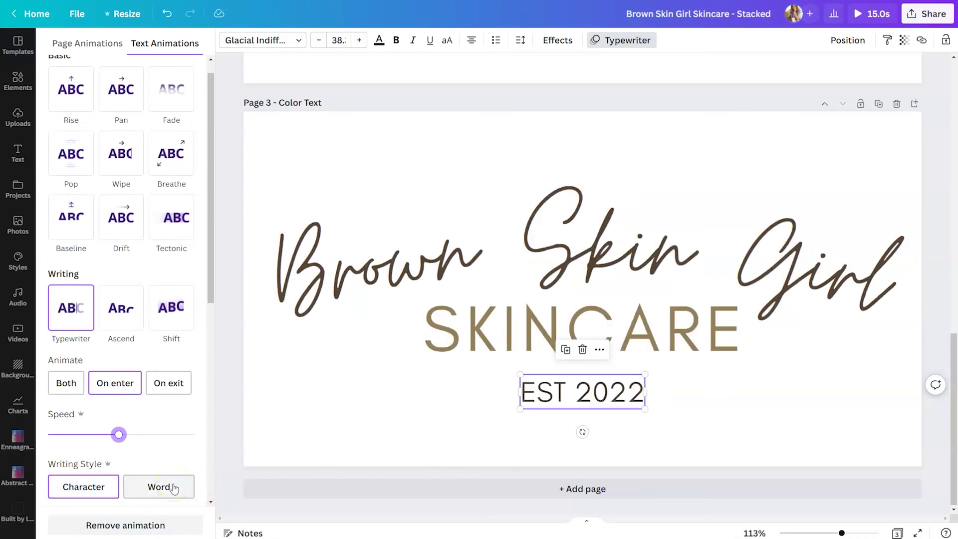
pyautogui.click(175, 450)
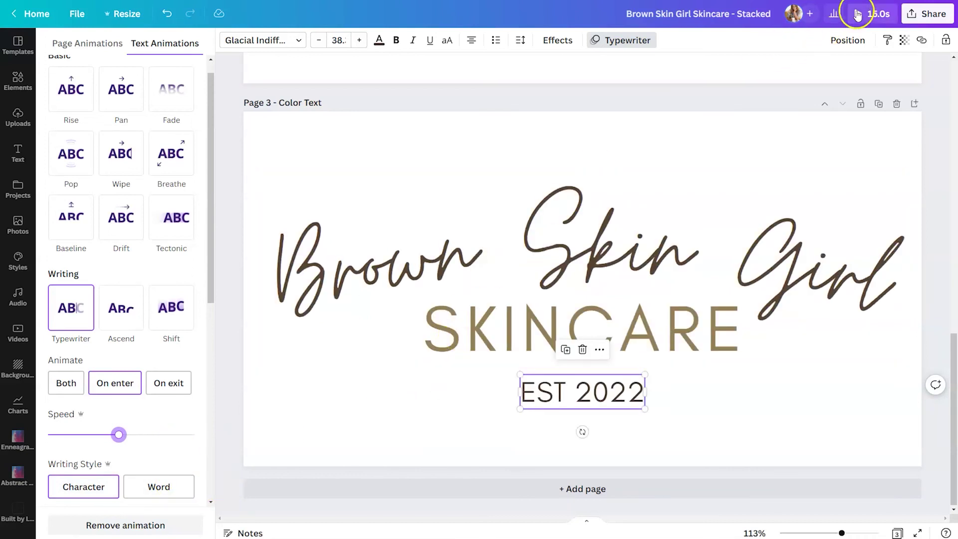
# Limit the download to Page 3 – Color Text and change the file type from MP4 to GIF
pyautogui.click(915, 119)
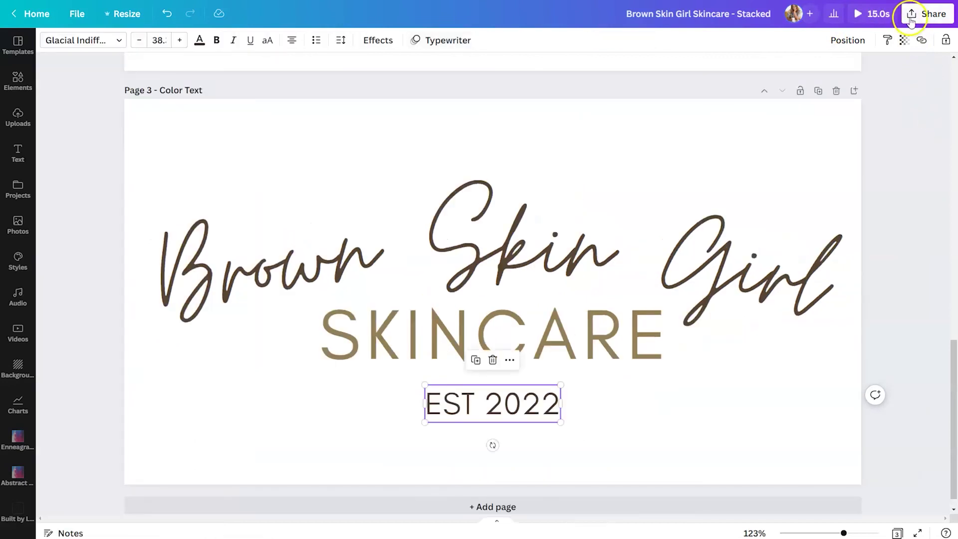
pyautogui.click(910, 18)
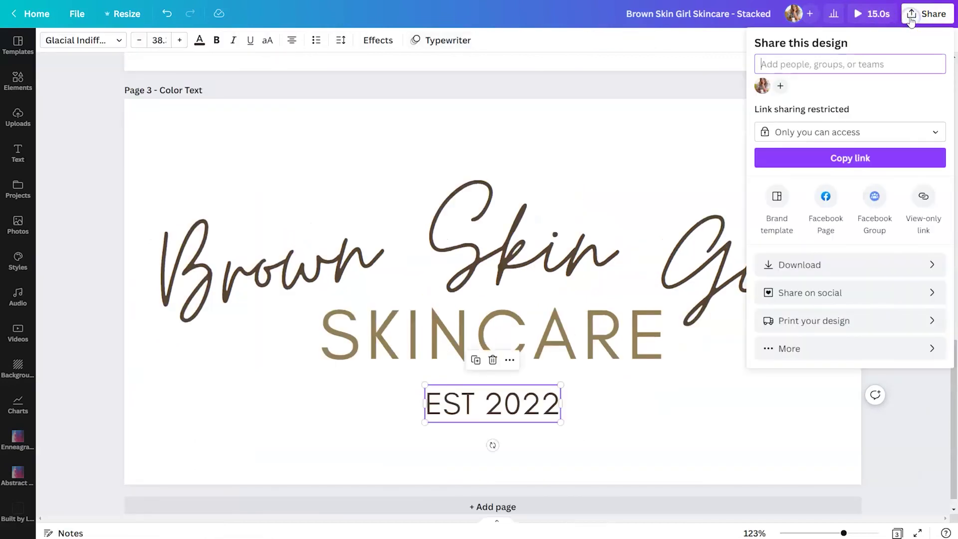
pyautogui.click(861, 267)
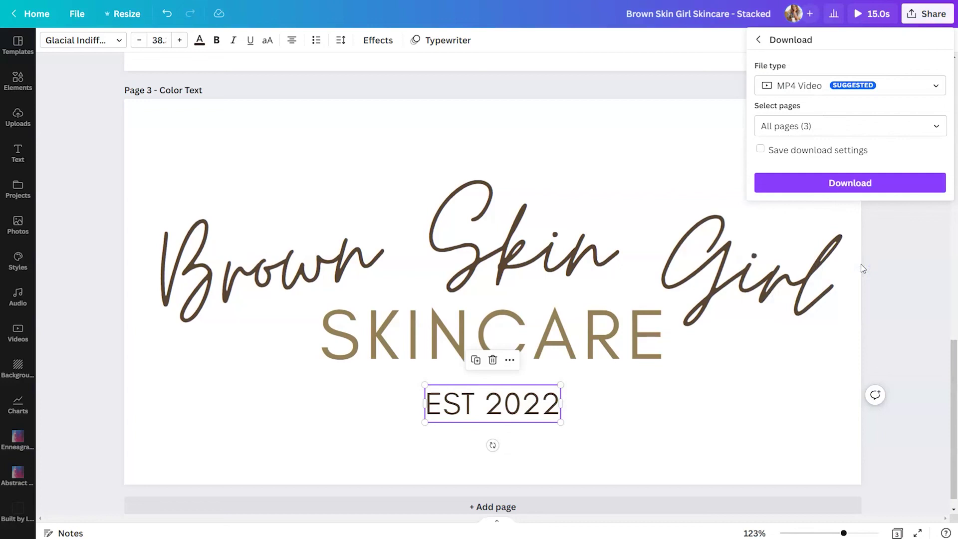
pyautogui.click(934, 126)
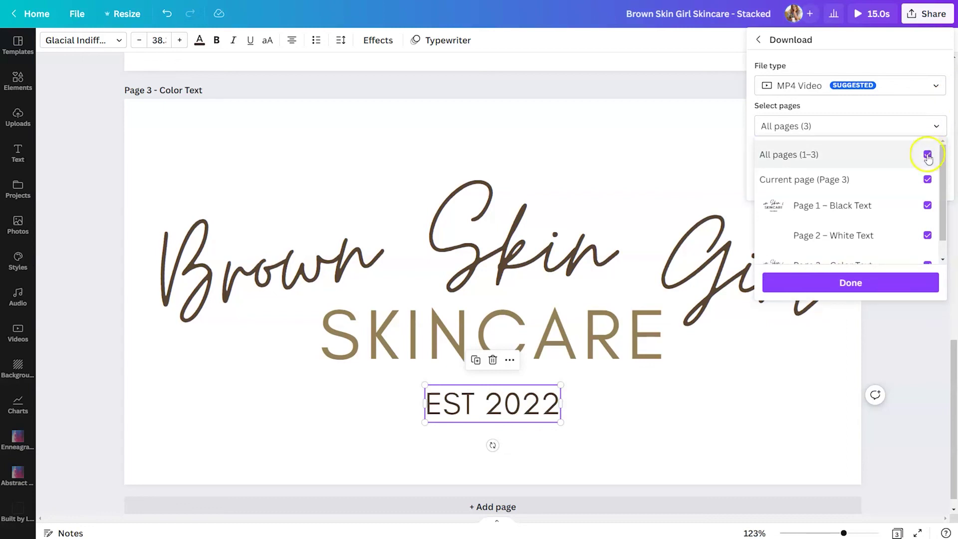
pyautogui.click(927, 156)
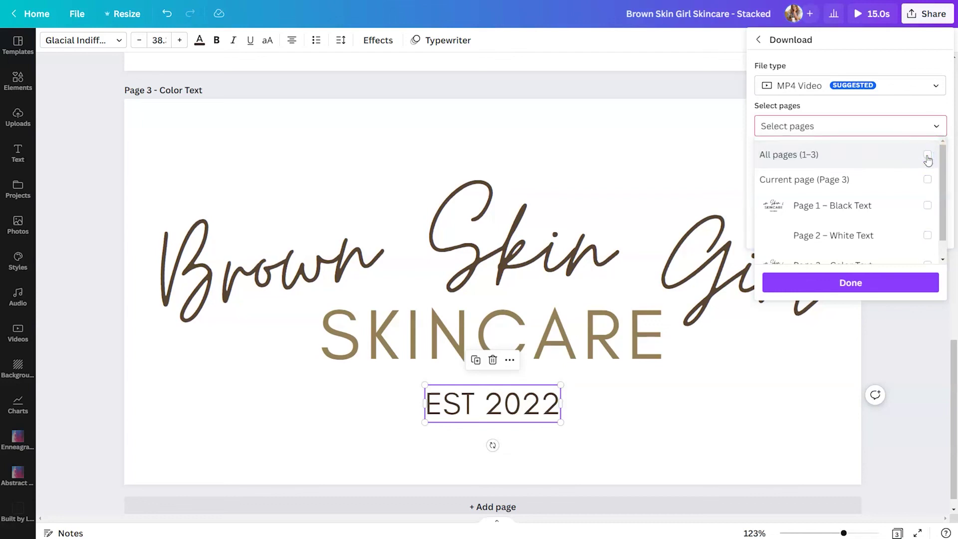
pyautogui.scroll(-1, 938, 219)
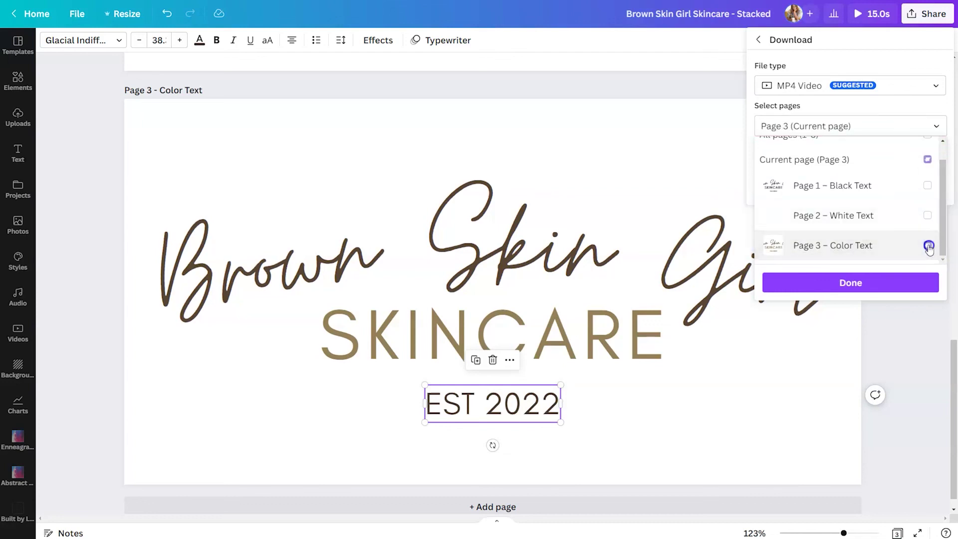
pyautogui.click(928, 247)
pyautogui.click(841, 88)
pyautogui.click(842, 89)
pyautogui.scroll(-1, 797, 332)
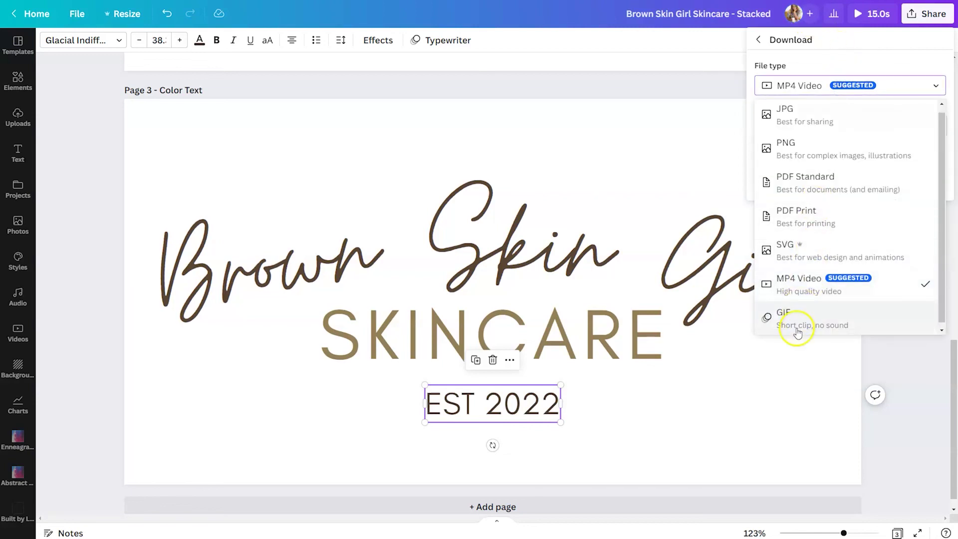
pyautogui.click(905, 369)
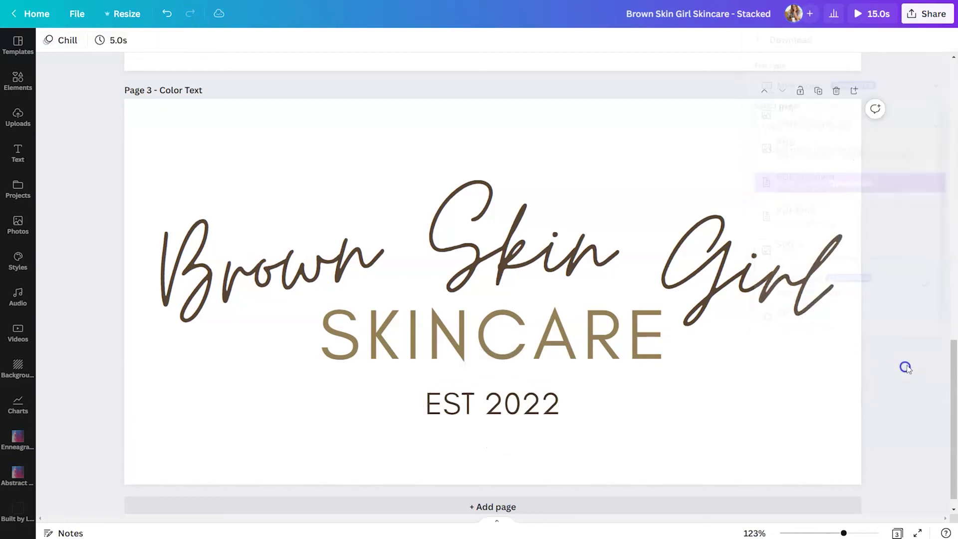